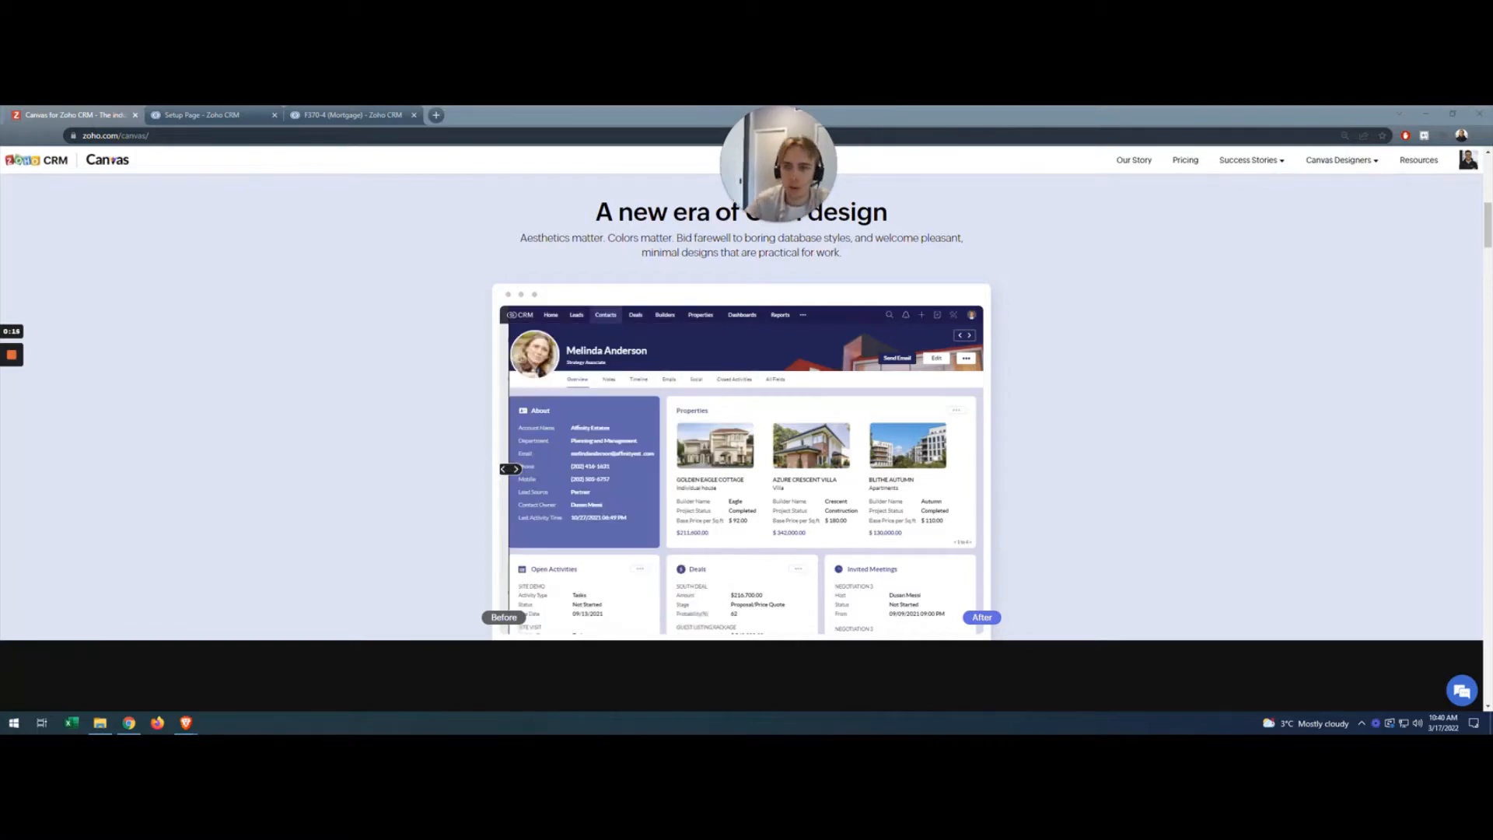
Step: Examine the before-and-after CRM design comparison on the Canvas product page
{"action": "scroll", "coordinate": [379, 357], "scroll_direction": "up", "scroll_amount": 2}
{"action": "scroll", "coordinate": [380, 357], "scroll_direction": "up", "scroll_amount": 6}
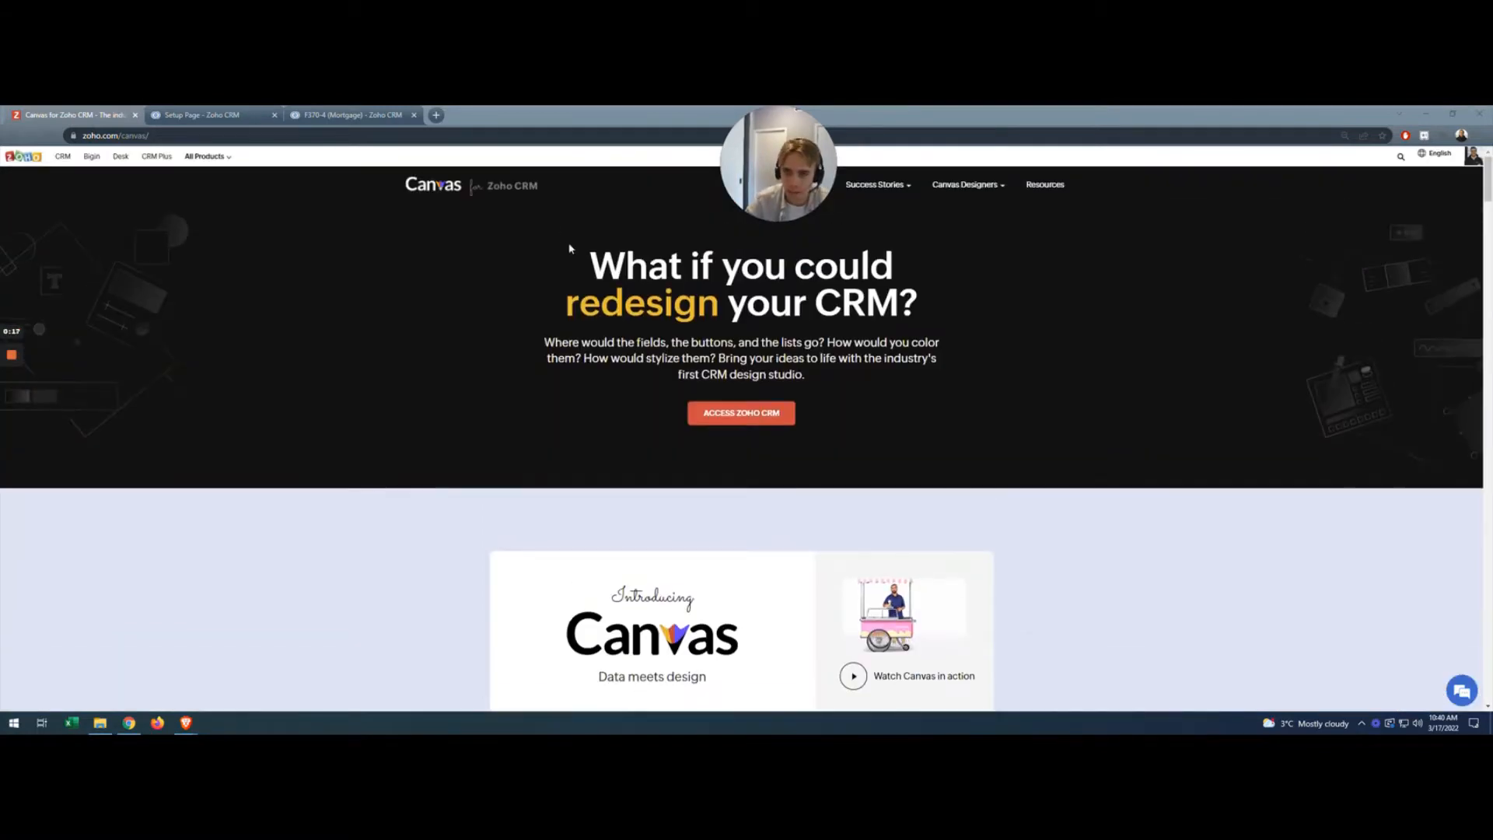
{"action": "scroll", "coordinate": [570, 248], "scroll_direction": "down", "scroll_amount": 6}
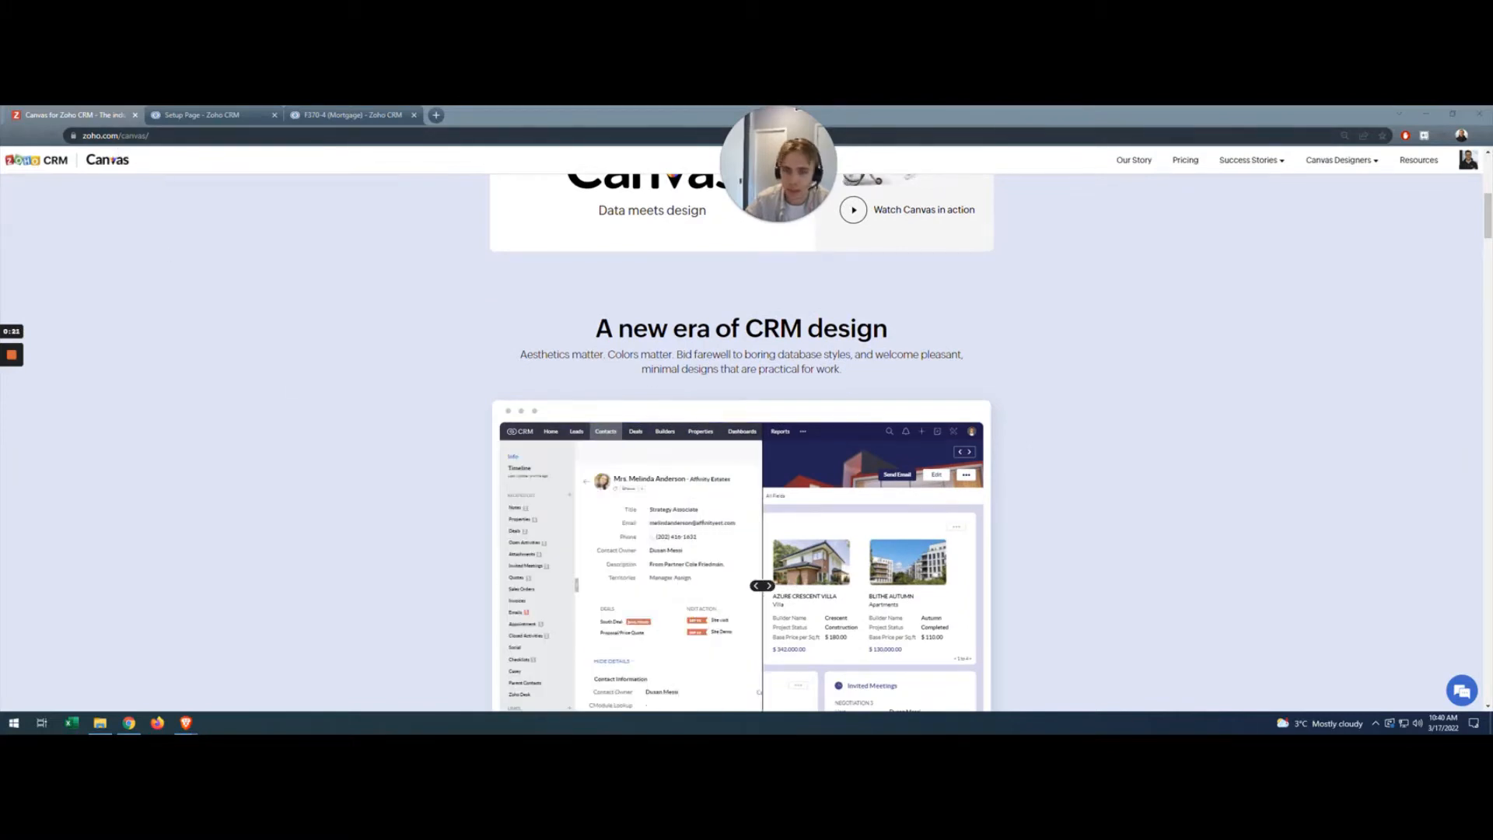
{"action": "scroll", "coordinate": [1063, 524], "scroll_direction": "down", "scroll_amount": 2}
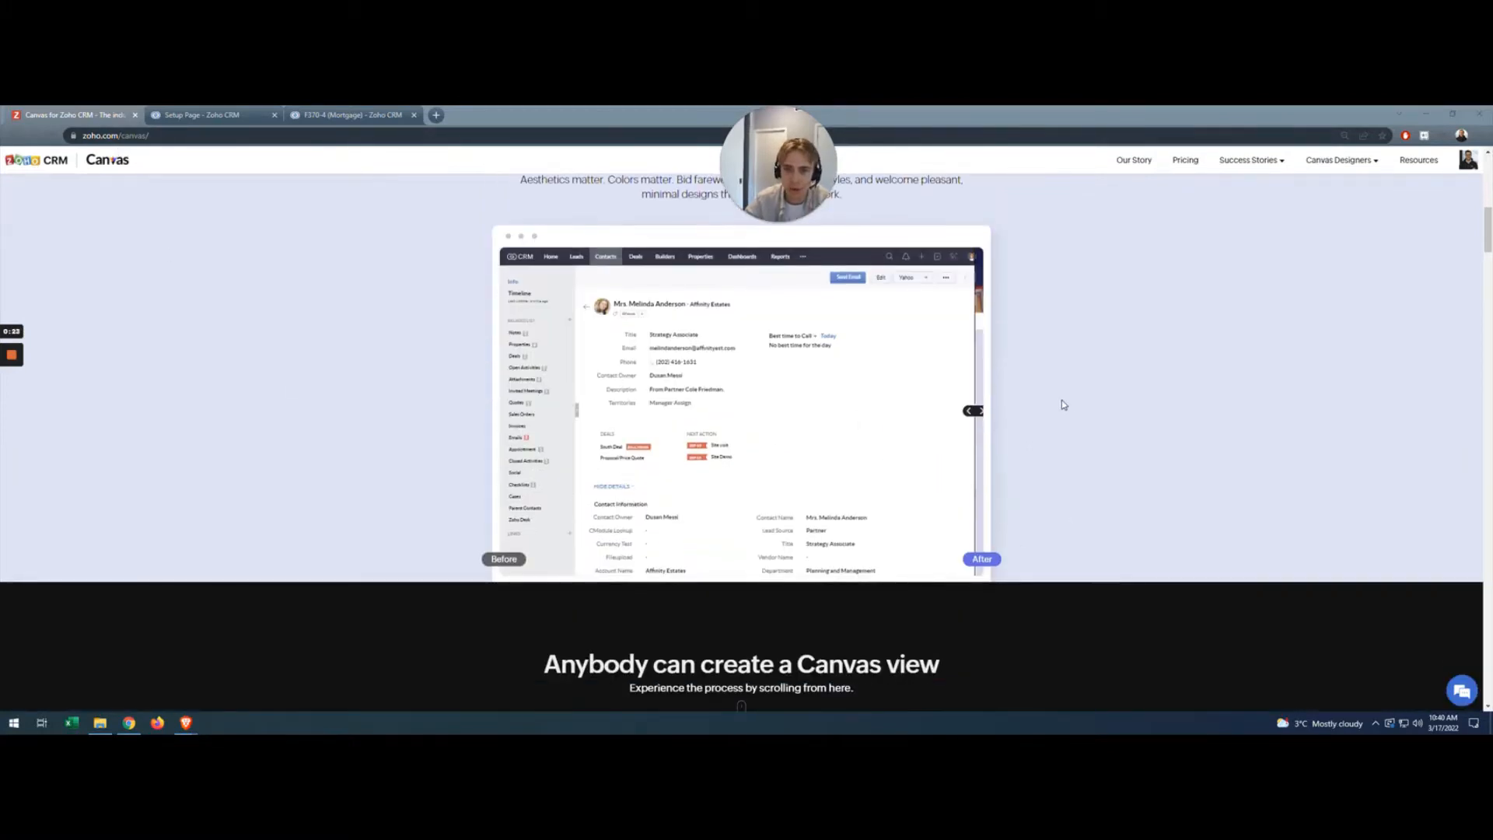
{"action": "scroll", "coordinate": [1063, 404], "scroll_direction": "up", "scroll_amount": 1}
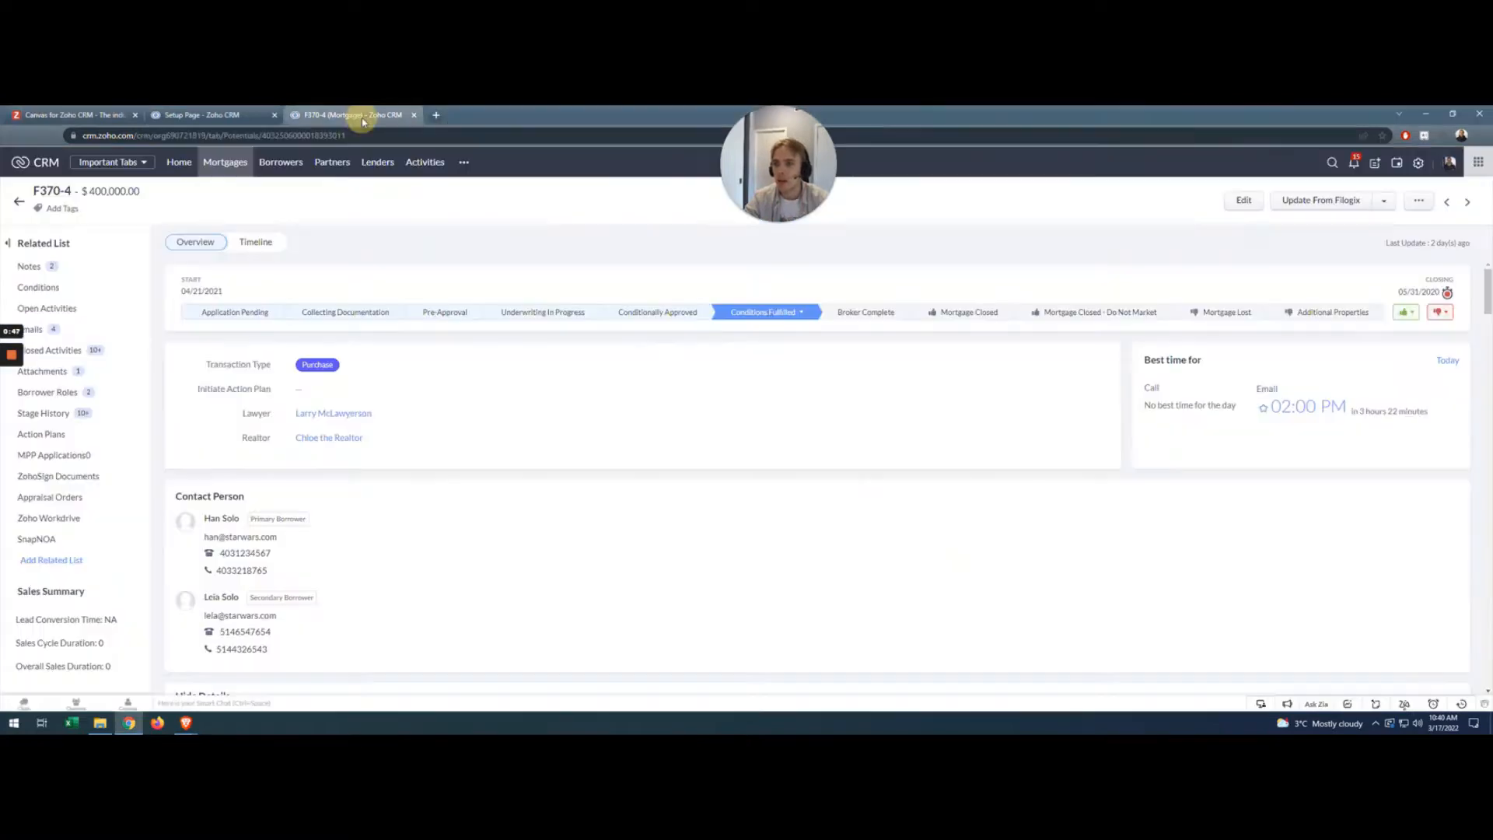
Step: Review the standard layout of the open mortgage record, including its contact persons, and collapse the details section
{"action": "left_click", "coordinate": [372, 114]}
{"action": "left_click_drag", "start_coordinate": [372, 115], "coordinate": [232, 115]}
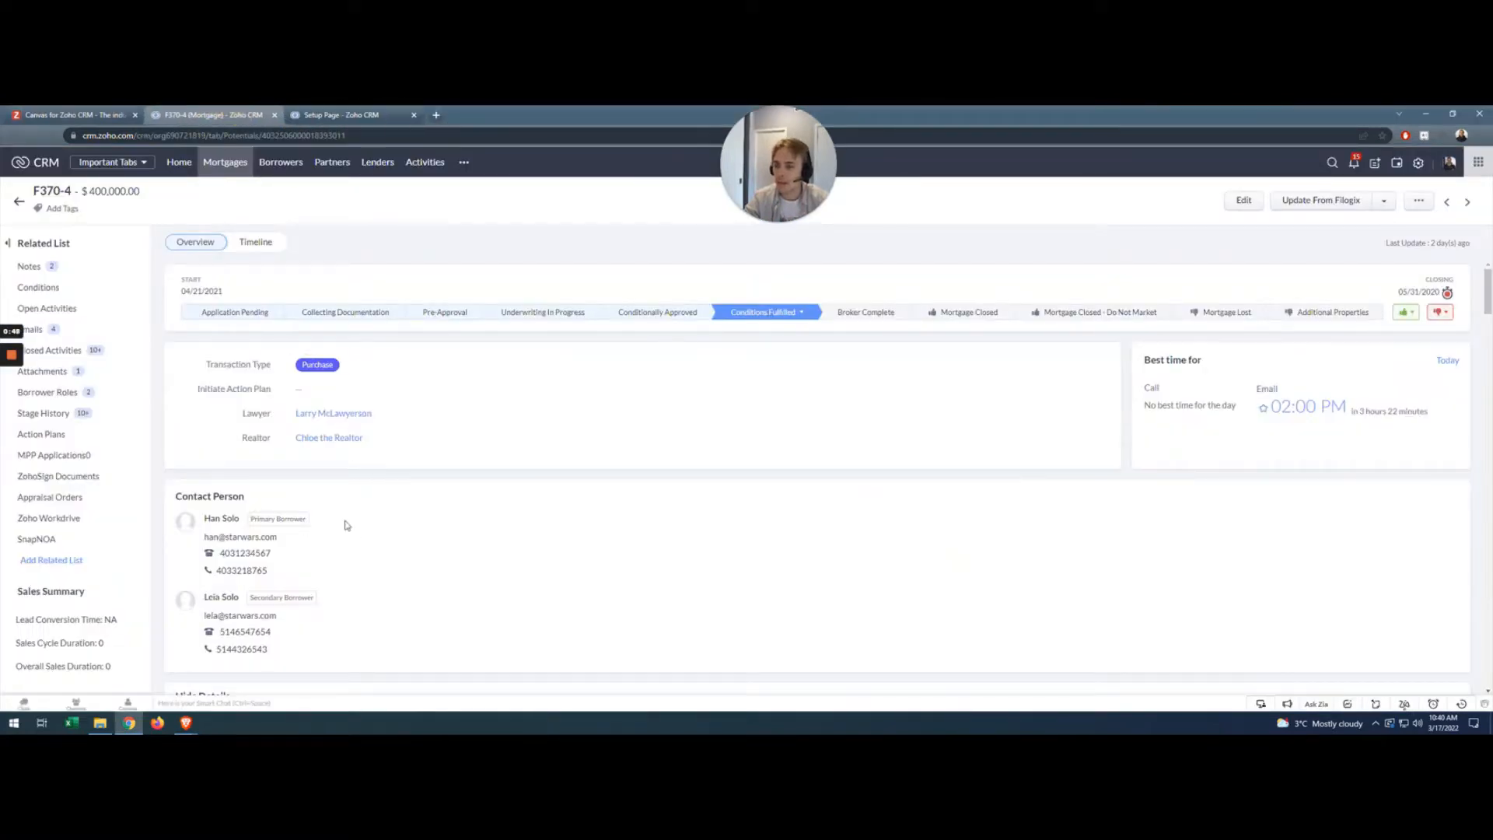
{"action": "scroll", "coordinate": [404, 282], "scroll_direction": "down", "scroll_amount": 1}
{"action": "scroll", "coordinate": [409, 283], "scroll_direction": "up", "scroll_amount": 1}
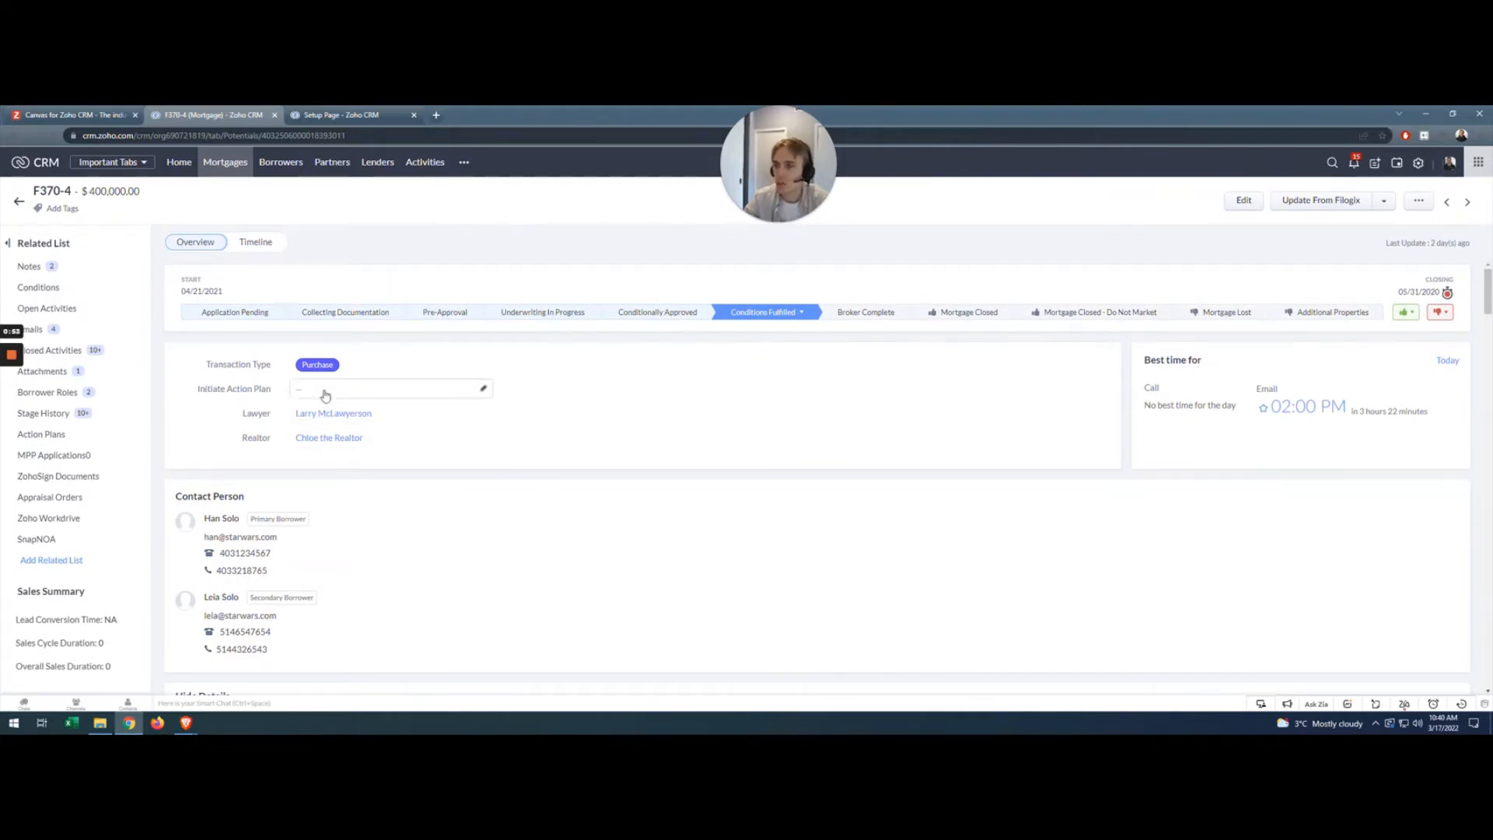
{"action": "scroll", "coordinate": [323, 396], "scroll_direction": "down", "scroll_amount": 4}
{"action": "scroll", "coordinate": [337, 342], "scroll_direction": "up", "scroll_amount": 4}
{"action": "scroll", "coordinate": [267, 583], "scroll_direction": "down", "scroll_amount": 3}
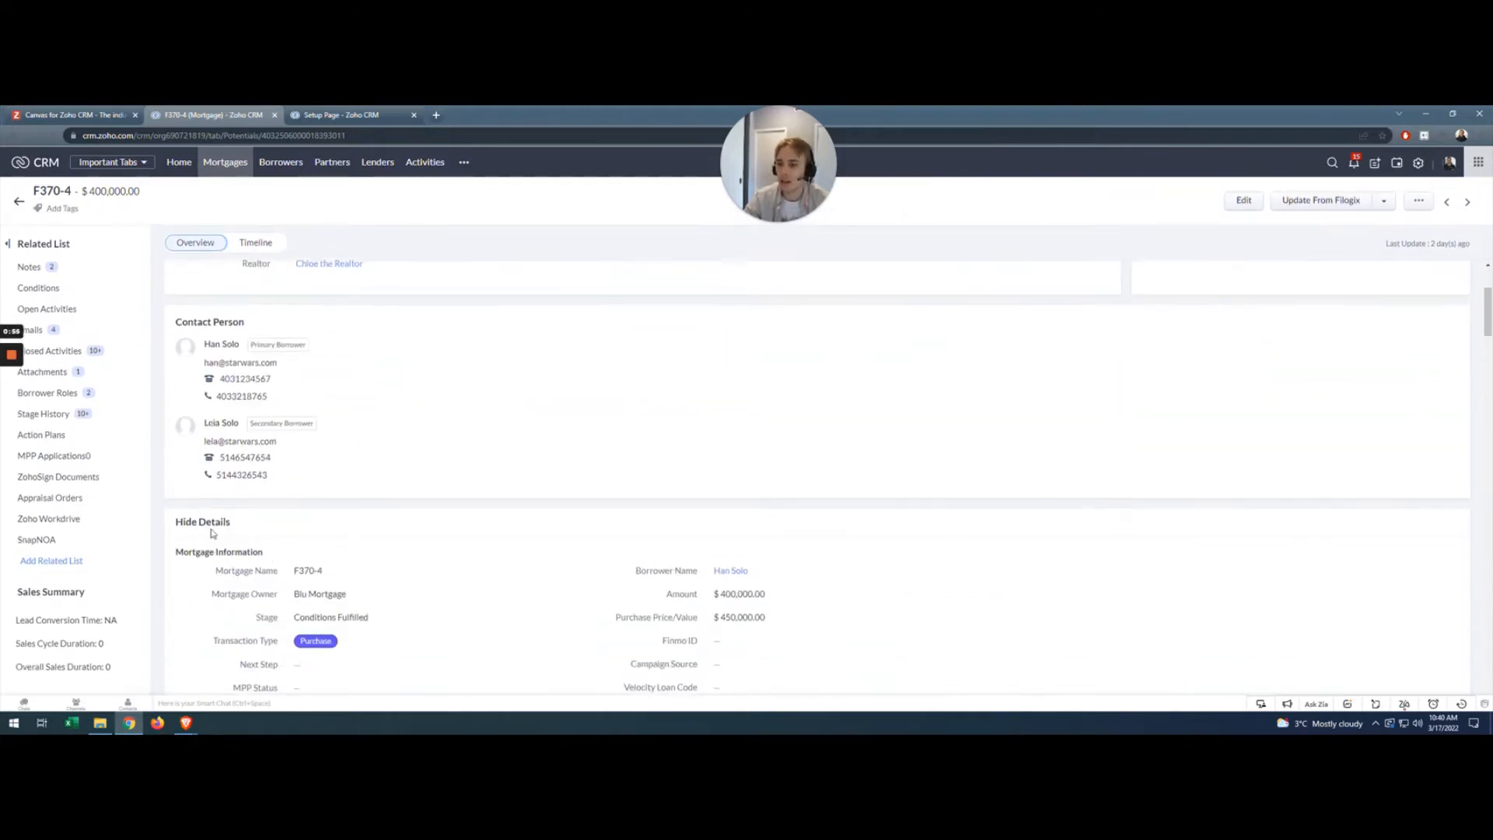
{"action": "left_click", "coordinate": [215, 506]}
{"action": "scroll", "coordinate": [215, 505], "scroll_direction": "up", "scroll_amount": 5}
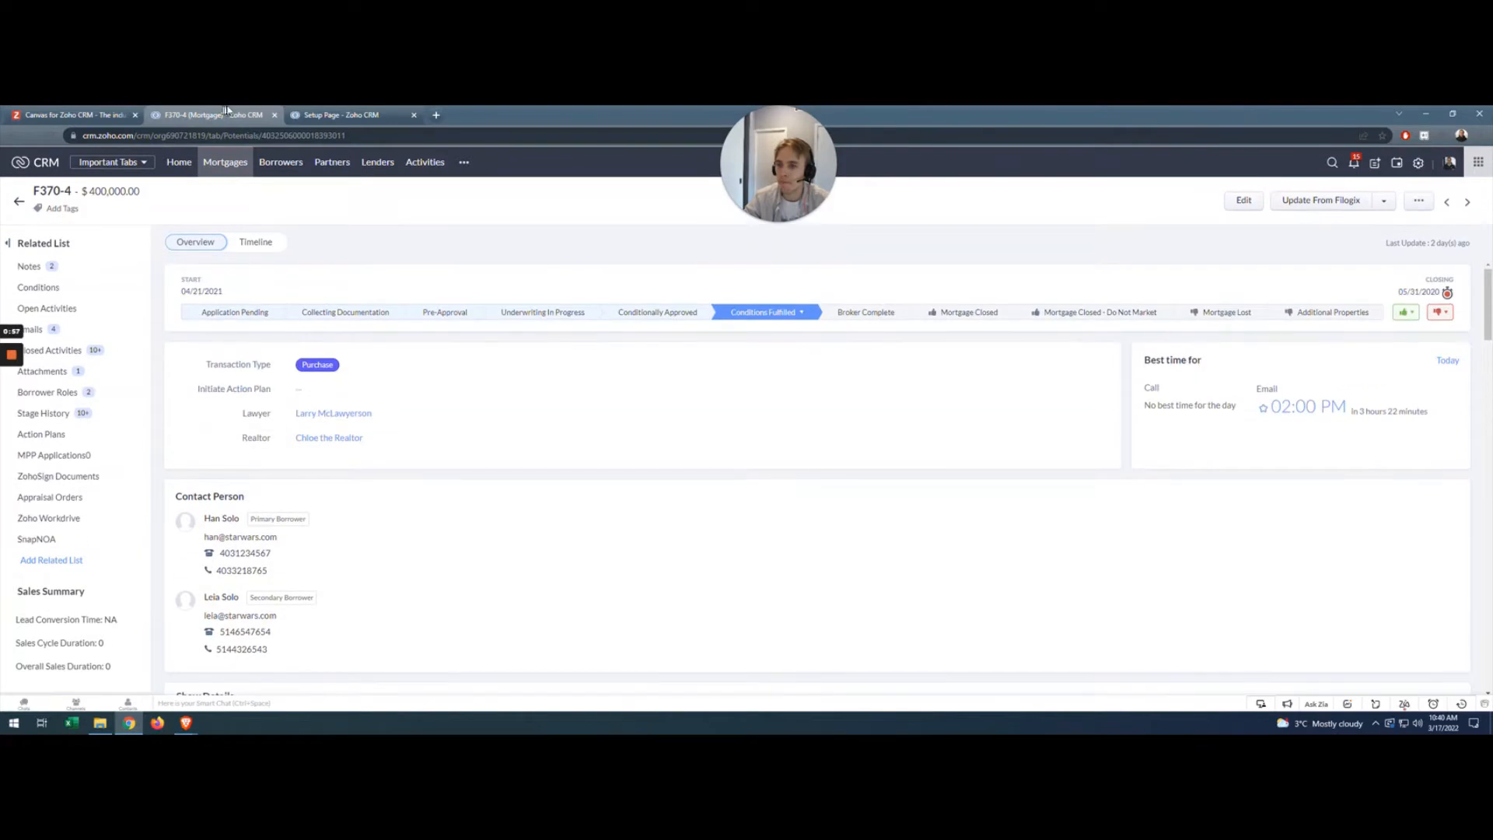
Step: Open the Canvas customization page from the CRM setup overview
{"action": "left_click", "coordinate": [347, 114]}
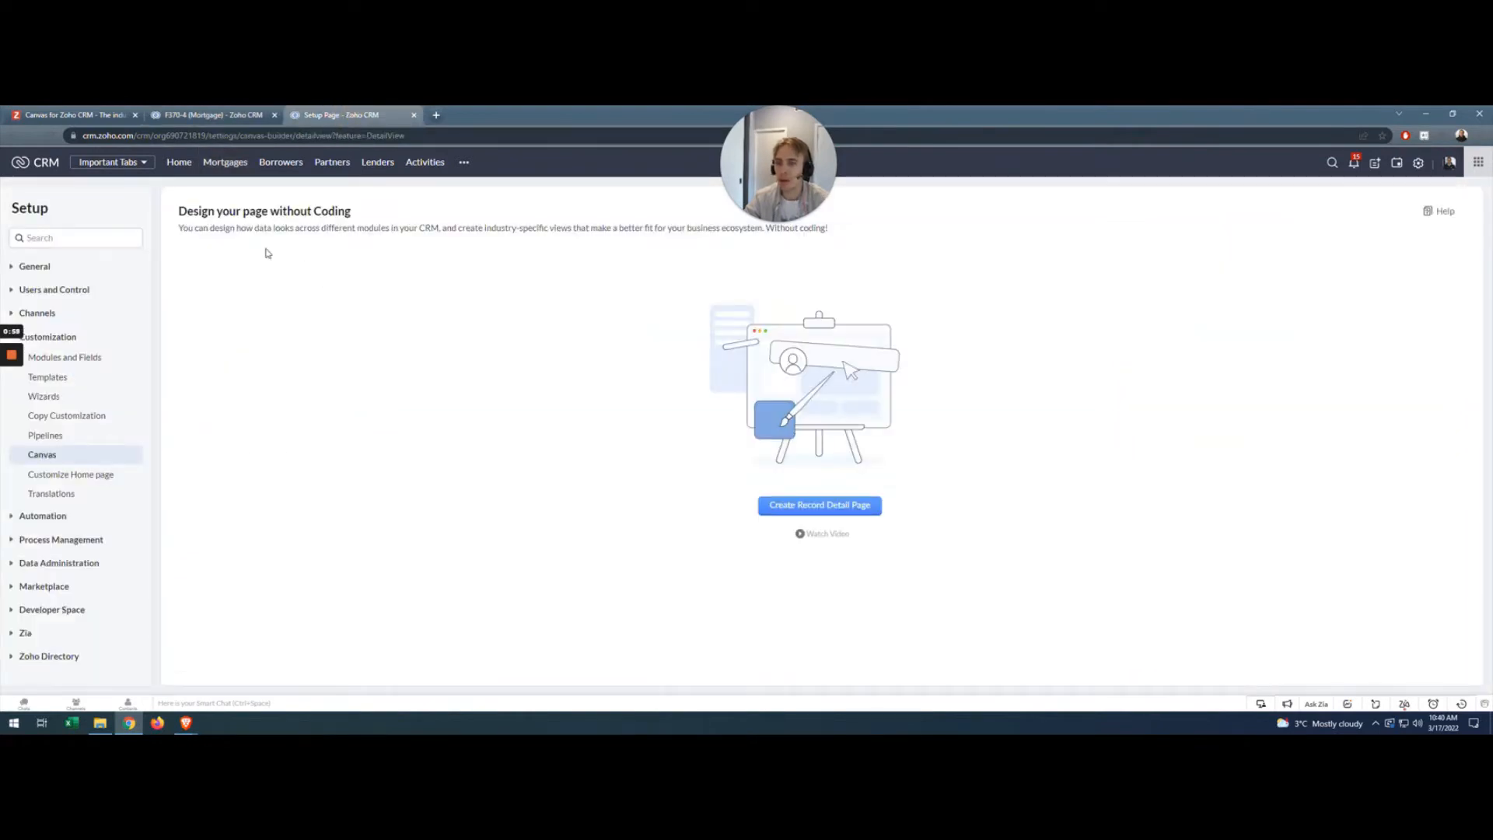
{"action": "left_click", "coordinate": [1420, 164]}
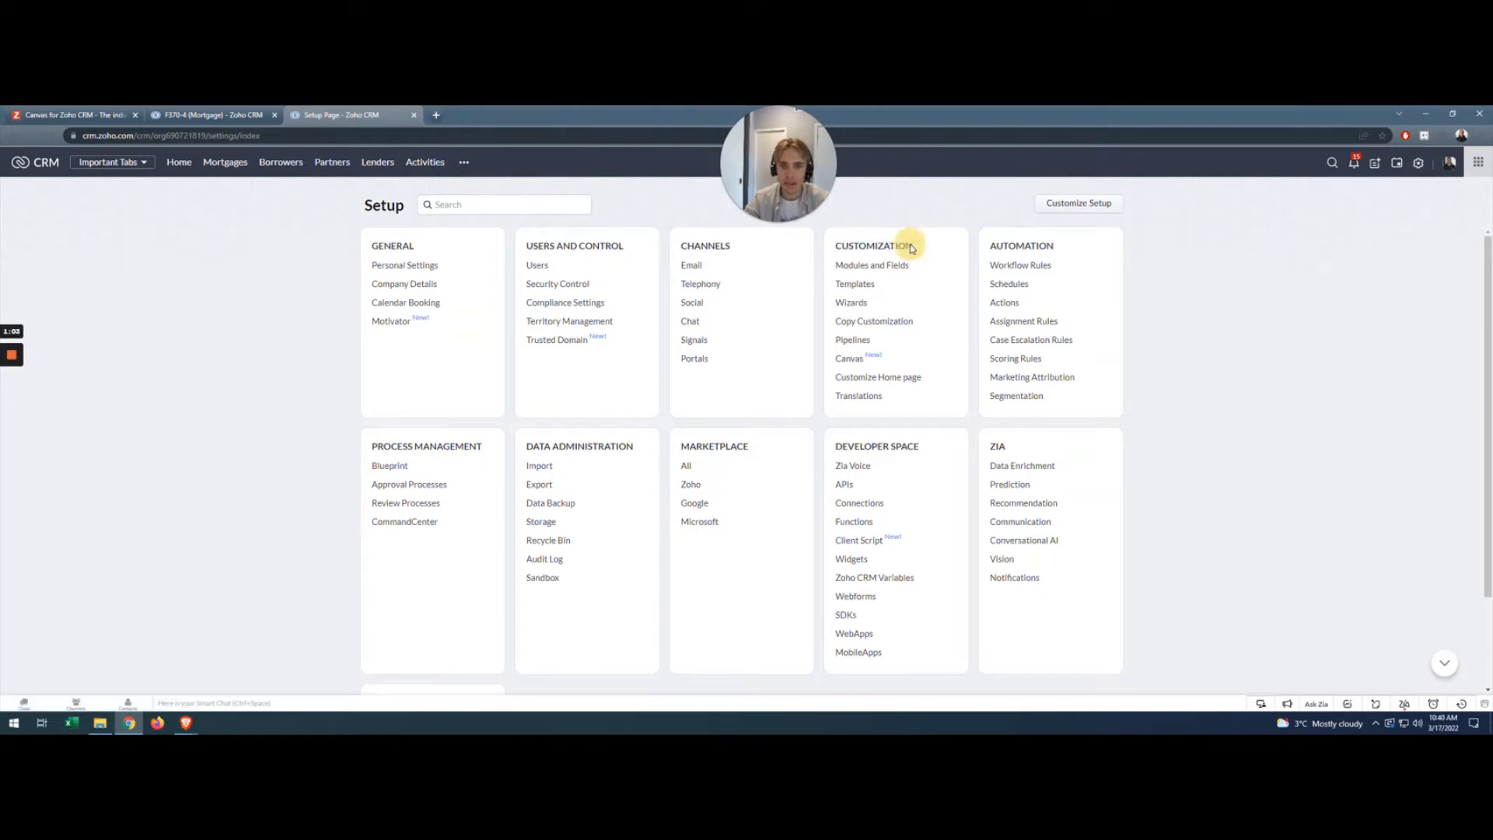
{"action": "left_click", "coordinate": [844, 362]}
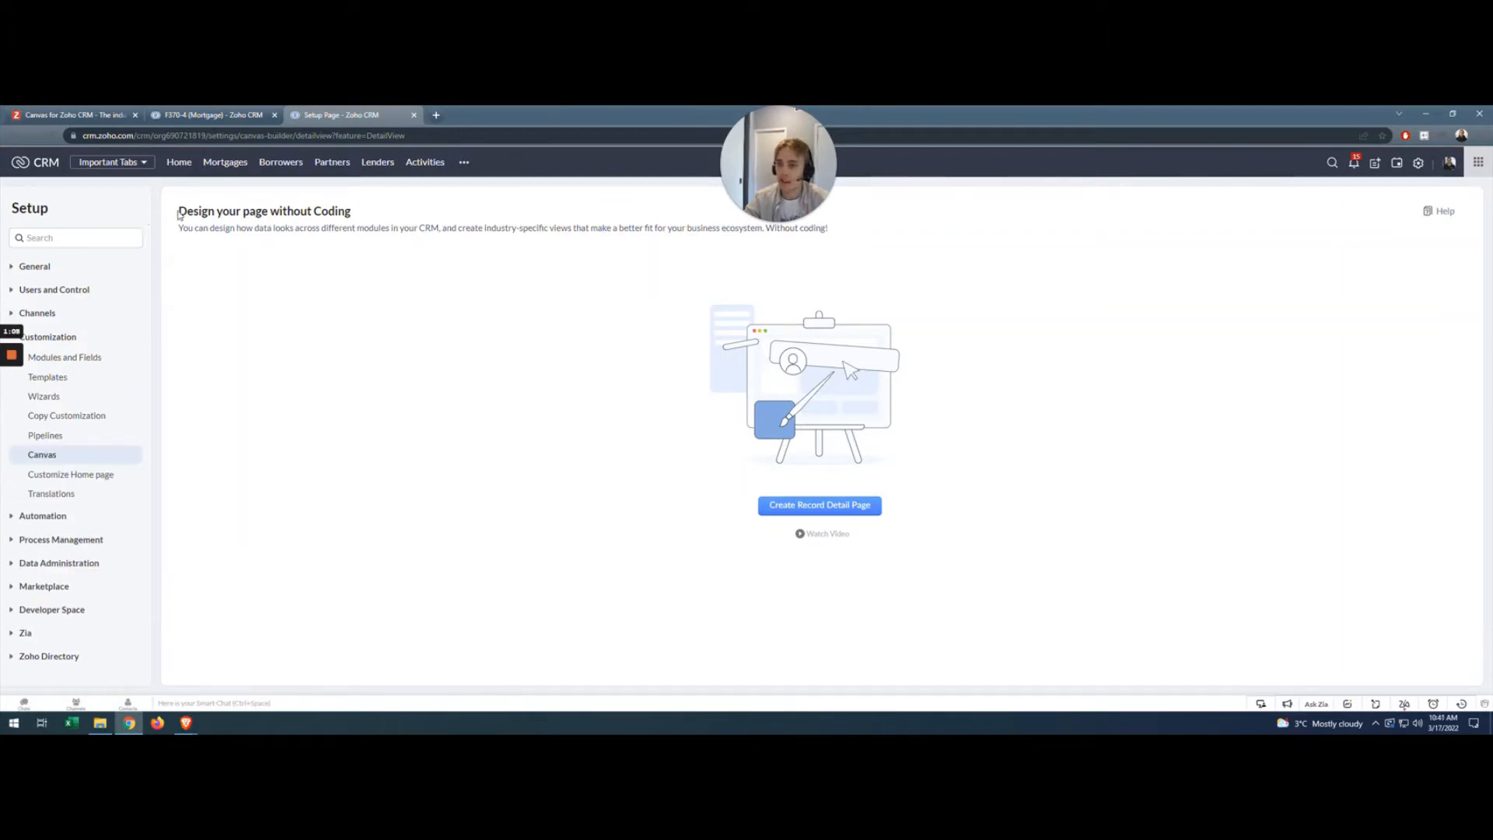
{"action": "left_click_drag", "start_coordinate": [178, 214], "coordinate": [348, 208]}
{"action": "left_click", "coordinate": [375, 211]}
{"action": "left_click", "coordinate": [66, 115]}
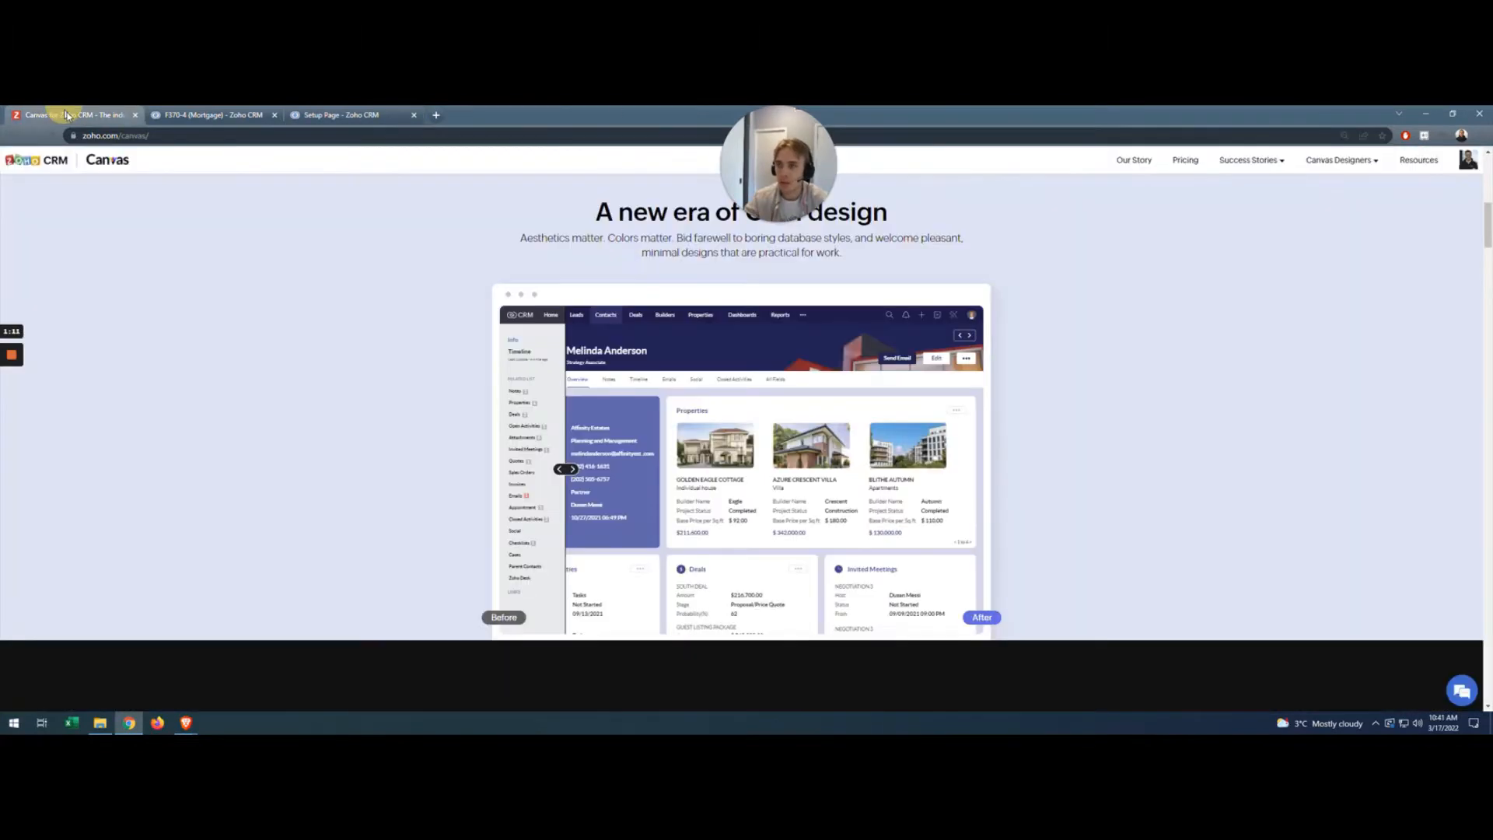
{"action": "left_click", "coordinate": [341, 115]}
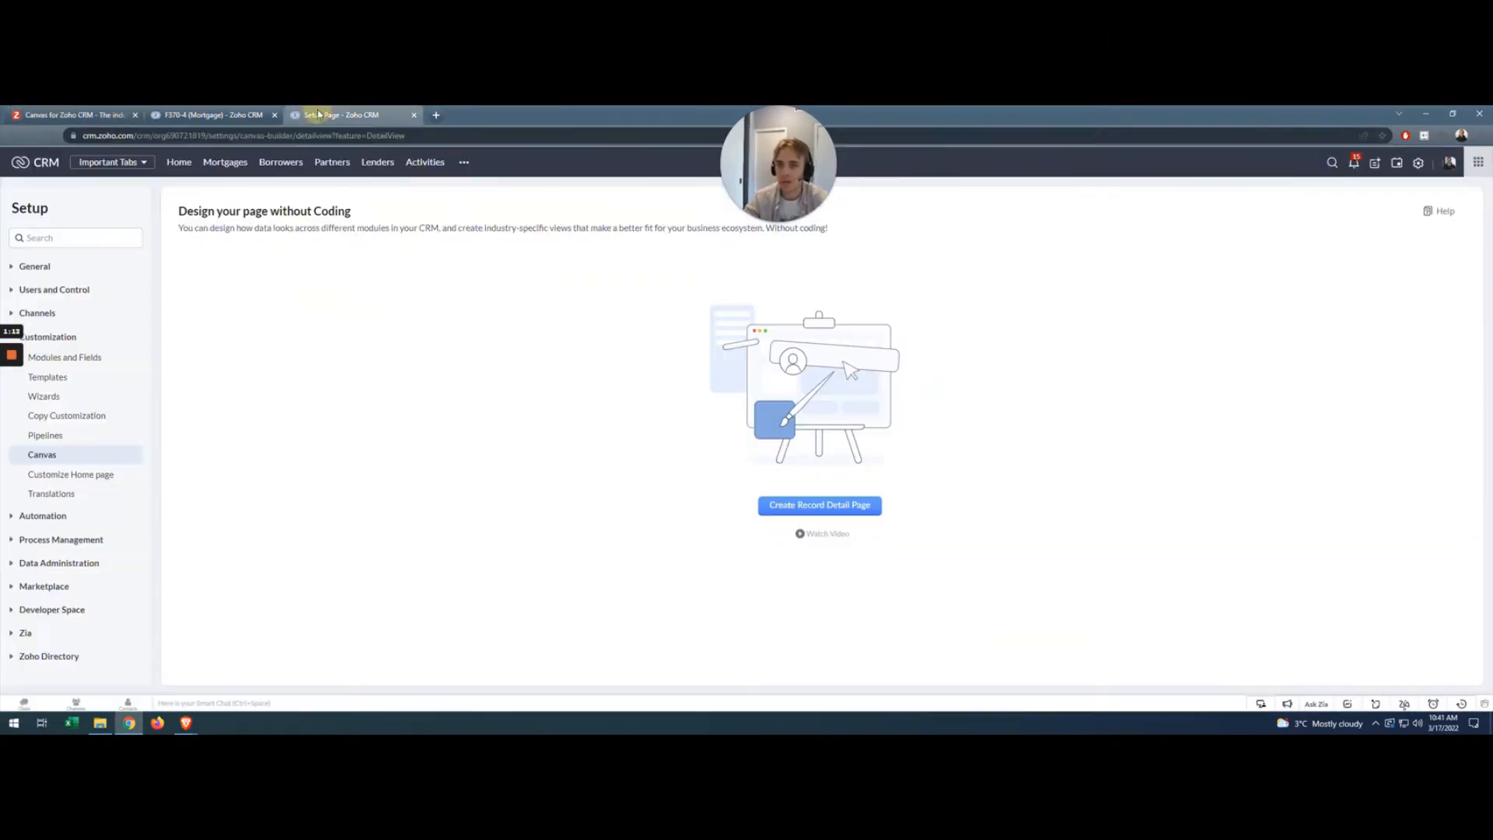
Step: Create a custom record detail page for the Mortgages module using the Standard layout
{"action": "left_click", "coordinate": [801, 506]}
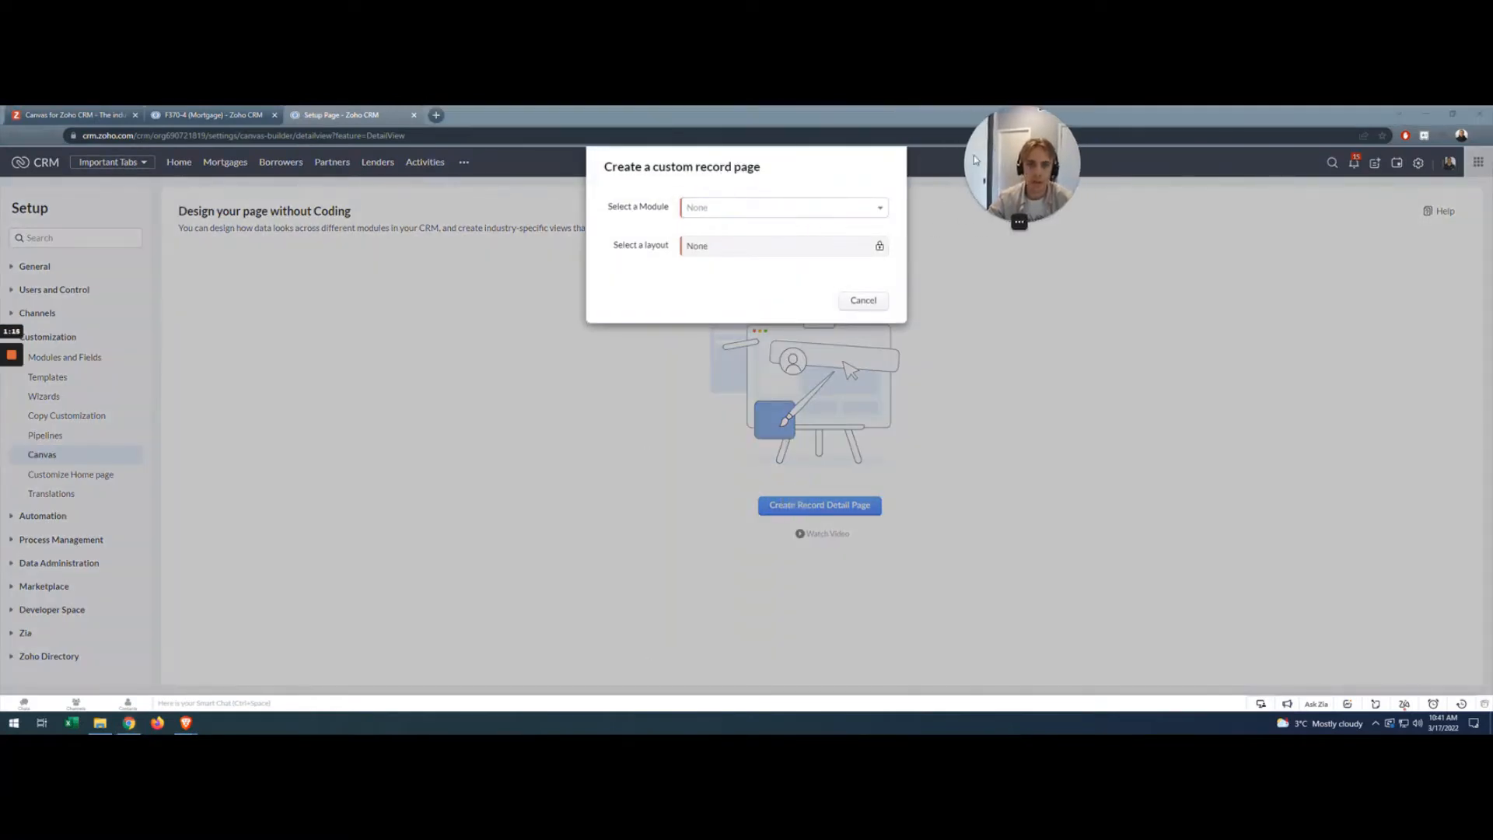
{"action": "left_click", "coordinate": [817, 207]}
{"action": "left_click", "coordinate": [770, 255]}
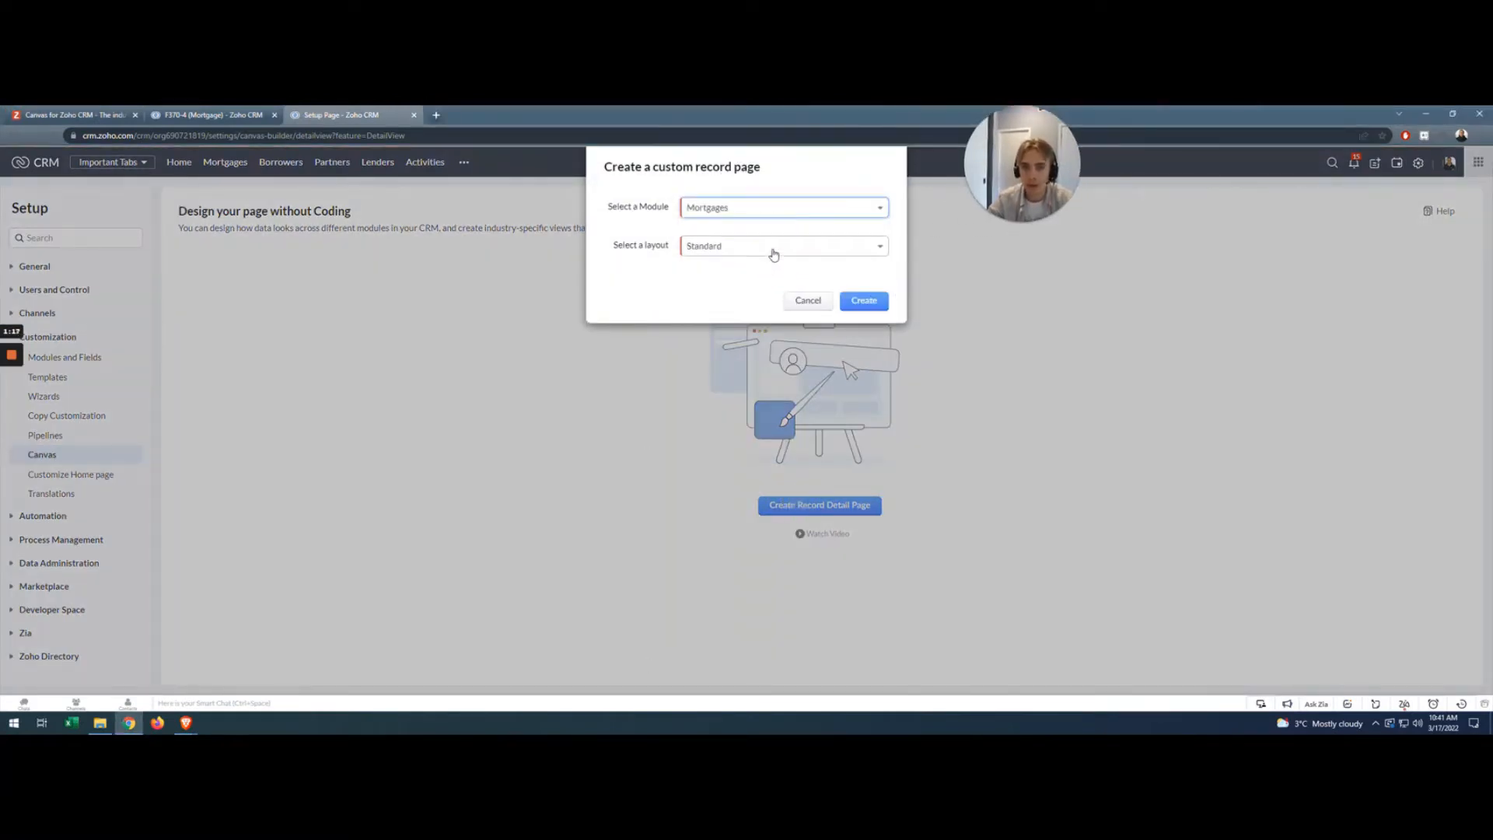
{"action": "left_click", "coordinate": [739, 245]}
{"action": "left_click", "coordinate": [735, 242]}
{"action": "left_click", "coordinate": [690, 308]}
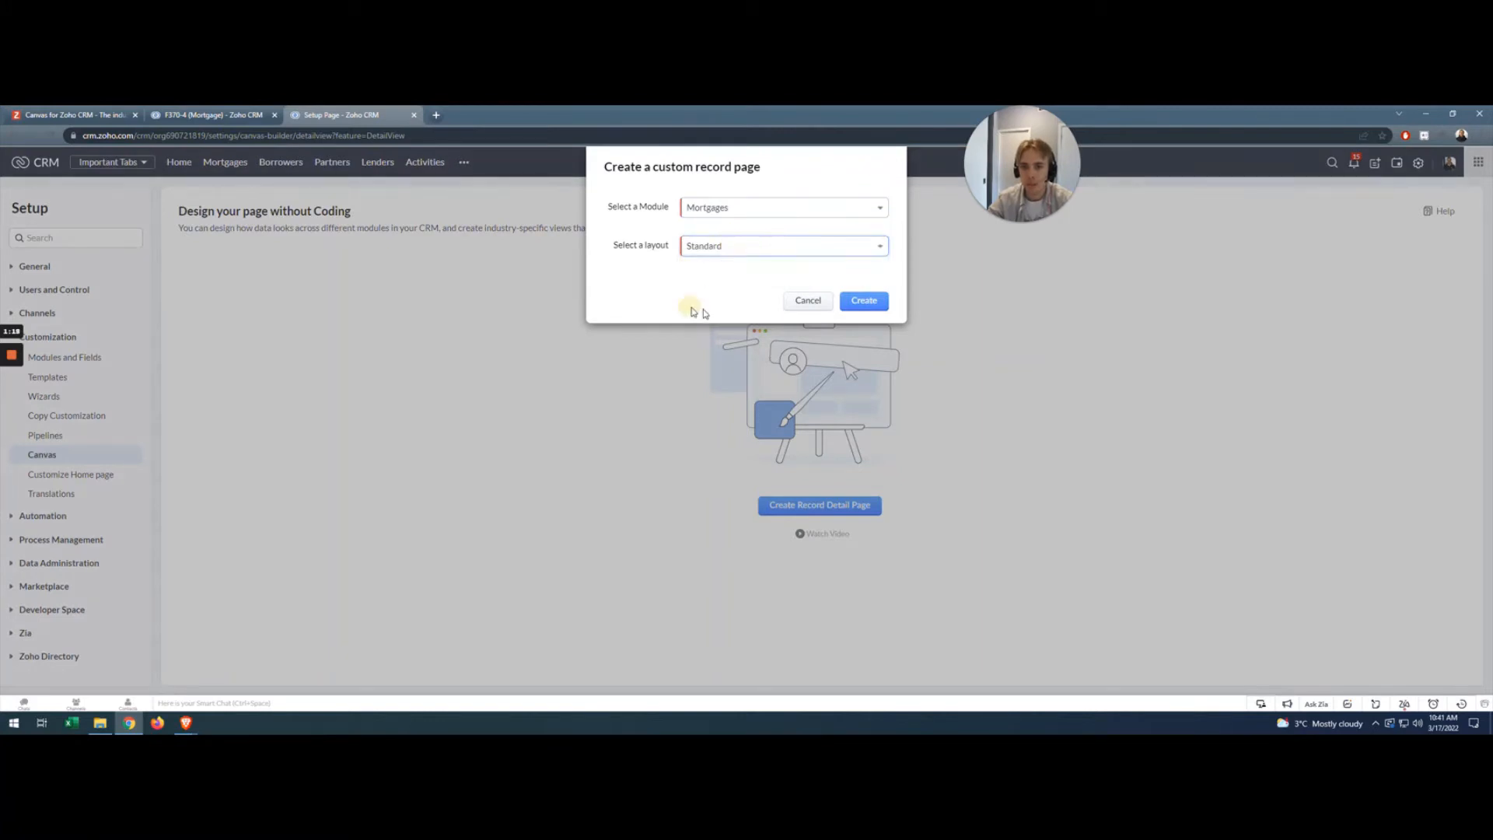
{"action": "left_click", "coordinate": [864, 300]}
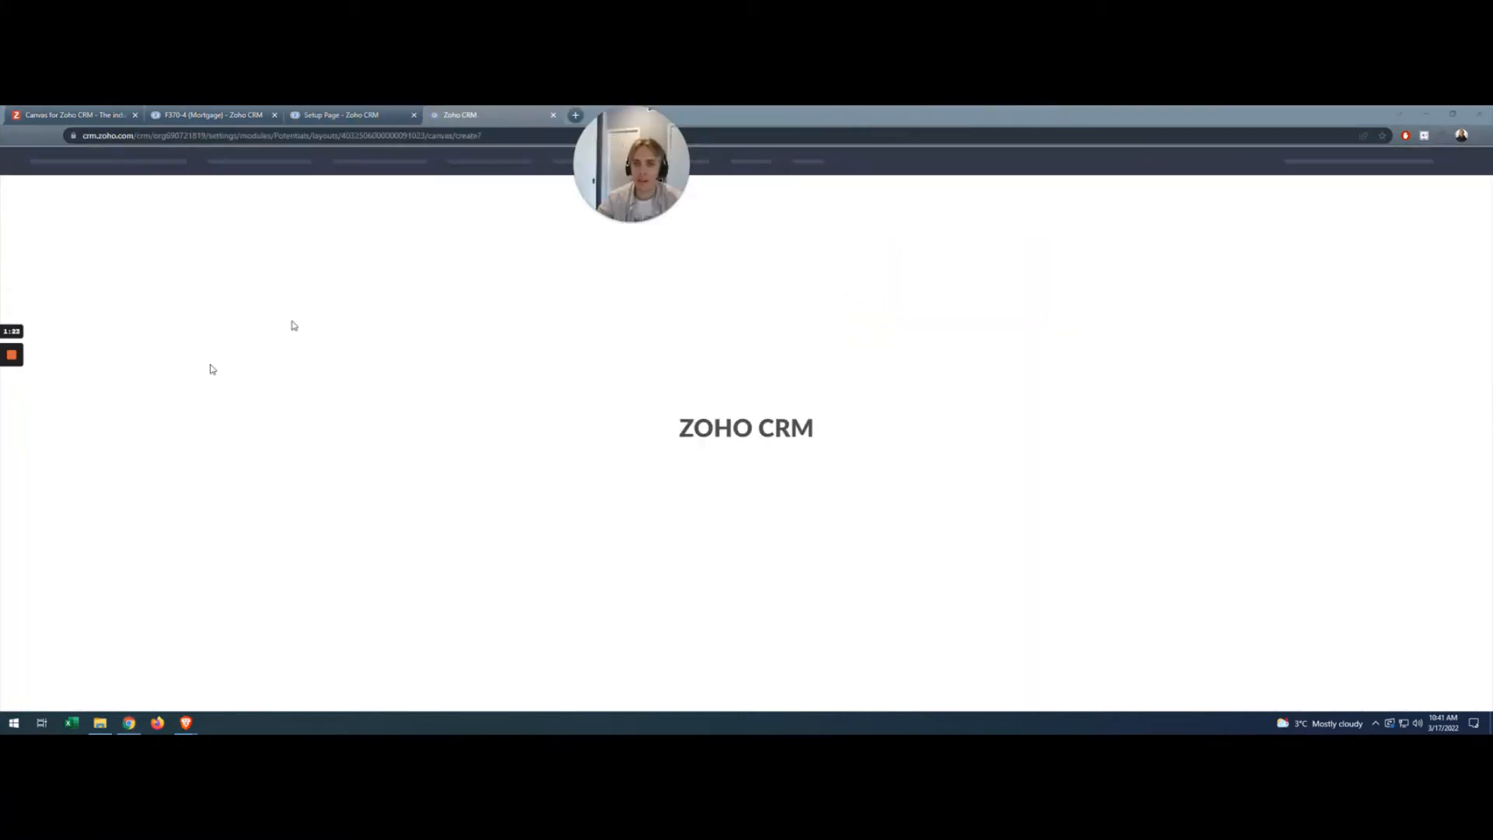
Step: Preview and select the gallery template with the blue-to-purple banner and property thumbnails
{"action": "mouse_move", "coordinate": [10, 357]}
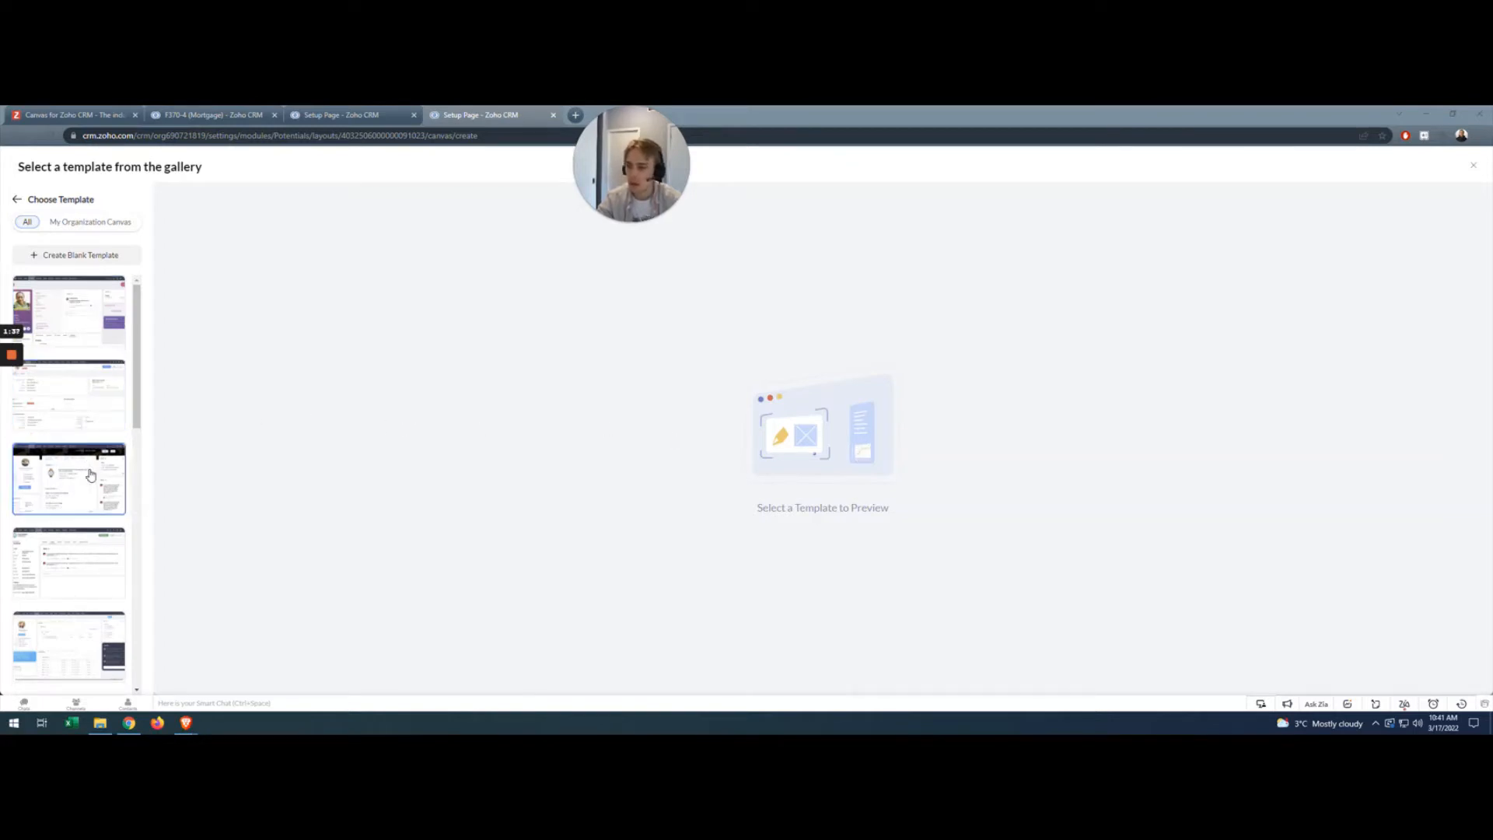
{"action": "scroll", "coordinate": [86, 420], "scroll_direction": "down", "scroll_amount": 3}
{"action": "scroll", "coordinate": [91, 465], "scroll_direction": "down", "scroll_amount": 5}
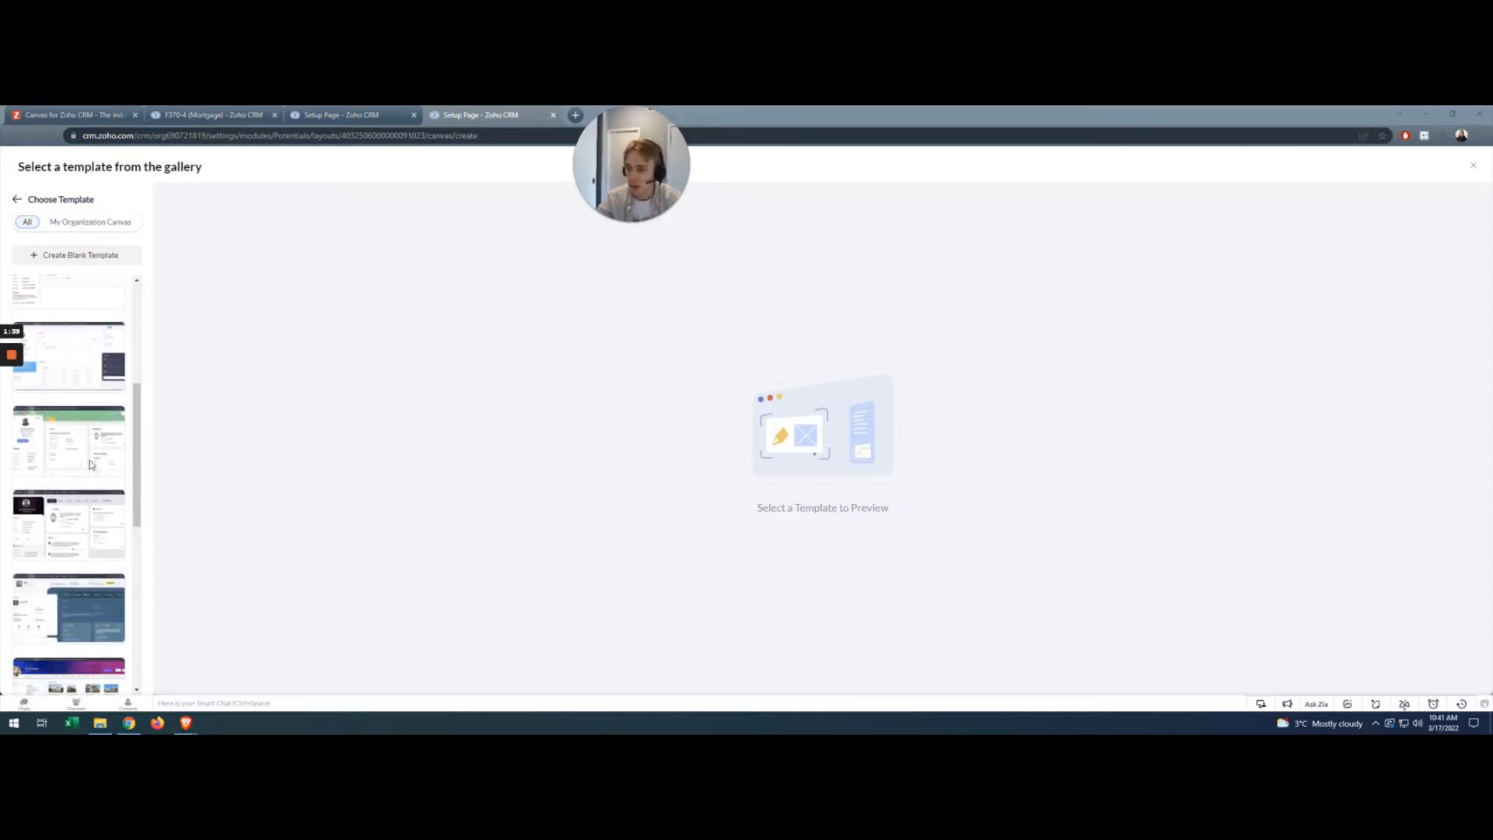
{"action": "left_click", "coordinate": [67, 115]}
{"action": "left_click", "coordinate": [482, 115]}
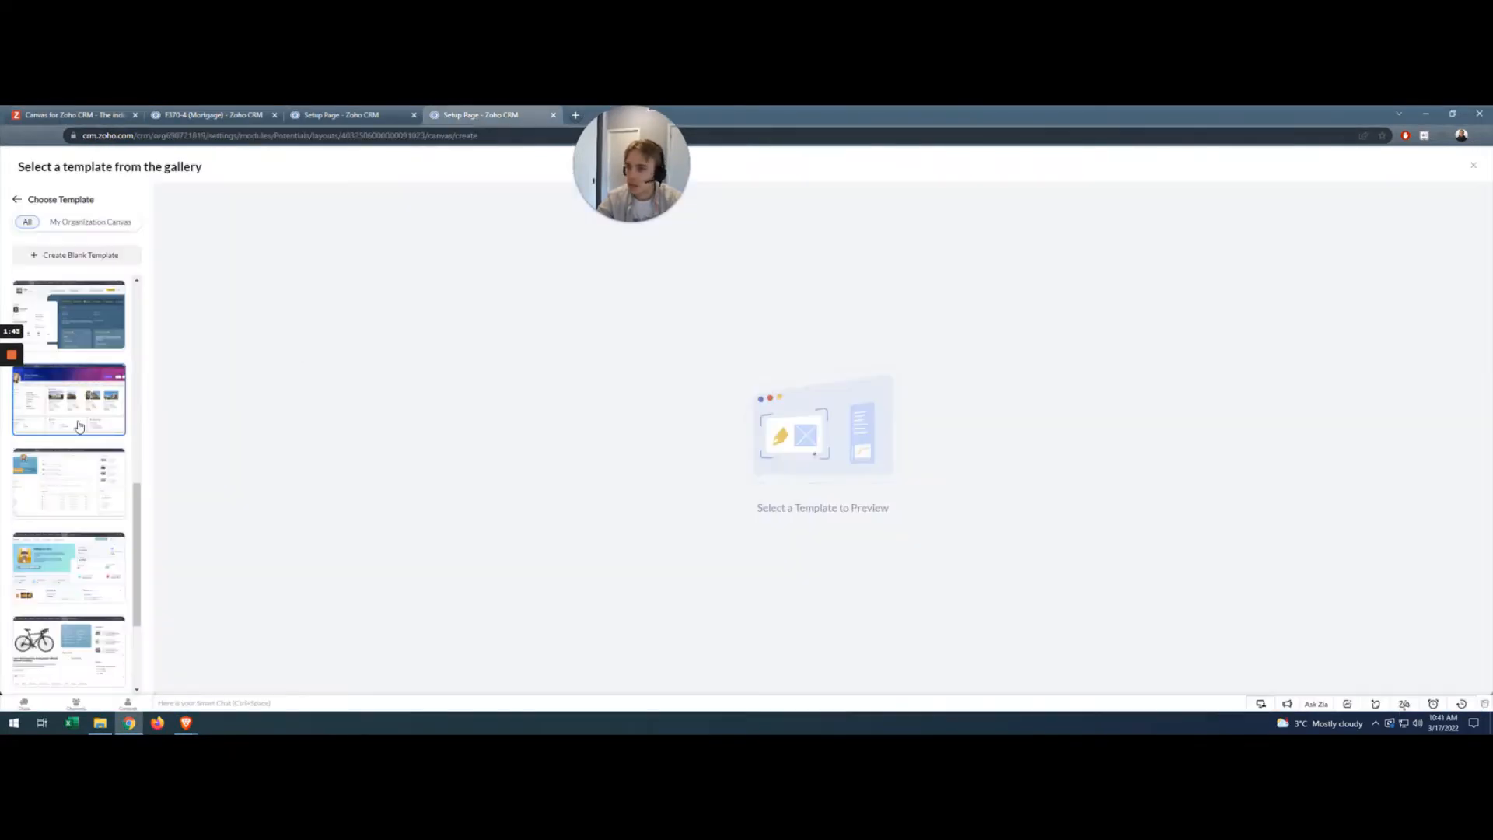
{"action": "left_click", "coordinate": [78, 415]}
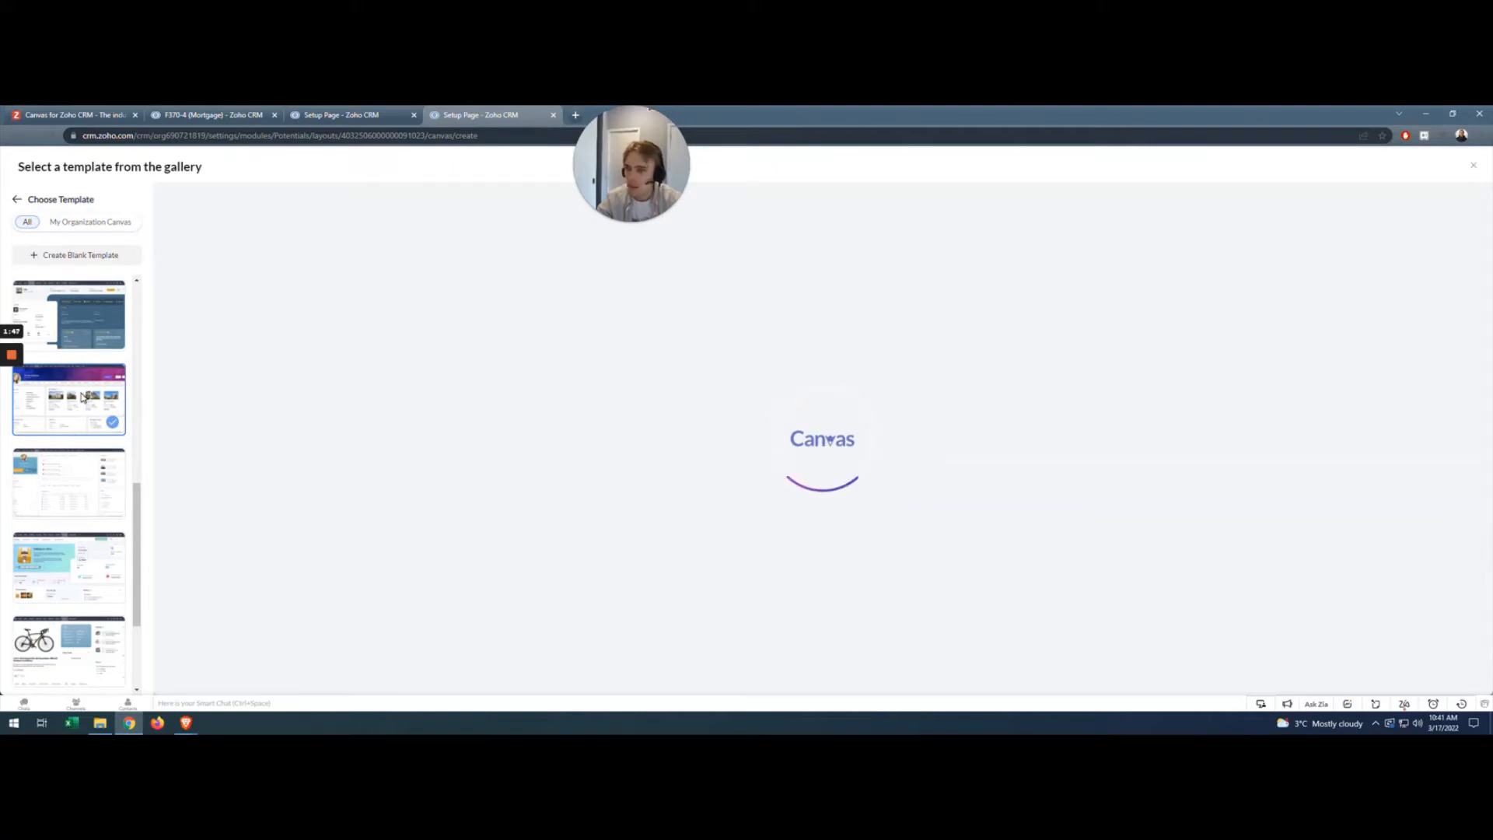
{"action": "mouse_move", "coordinate": [13, 404]}
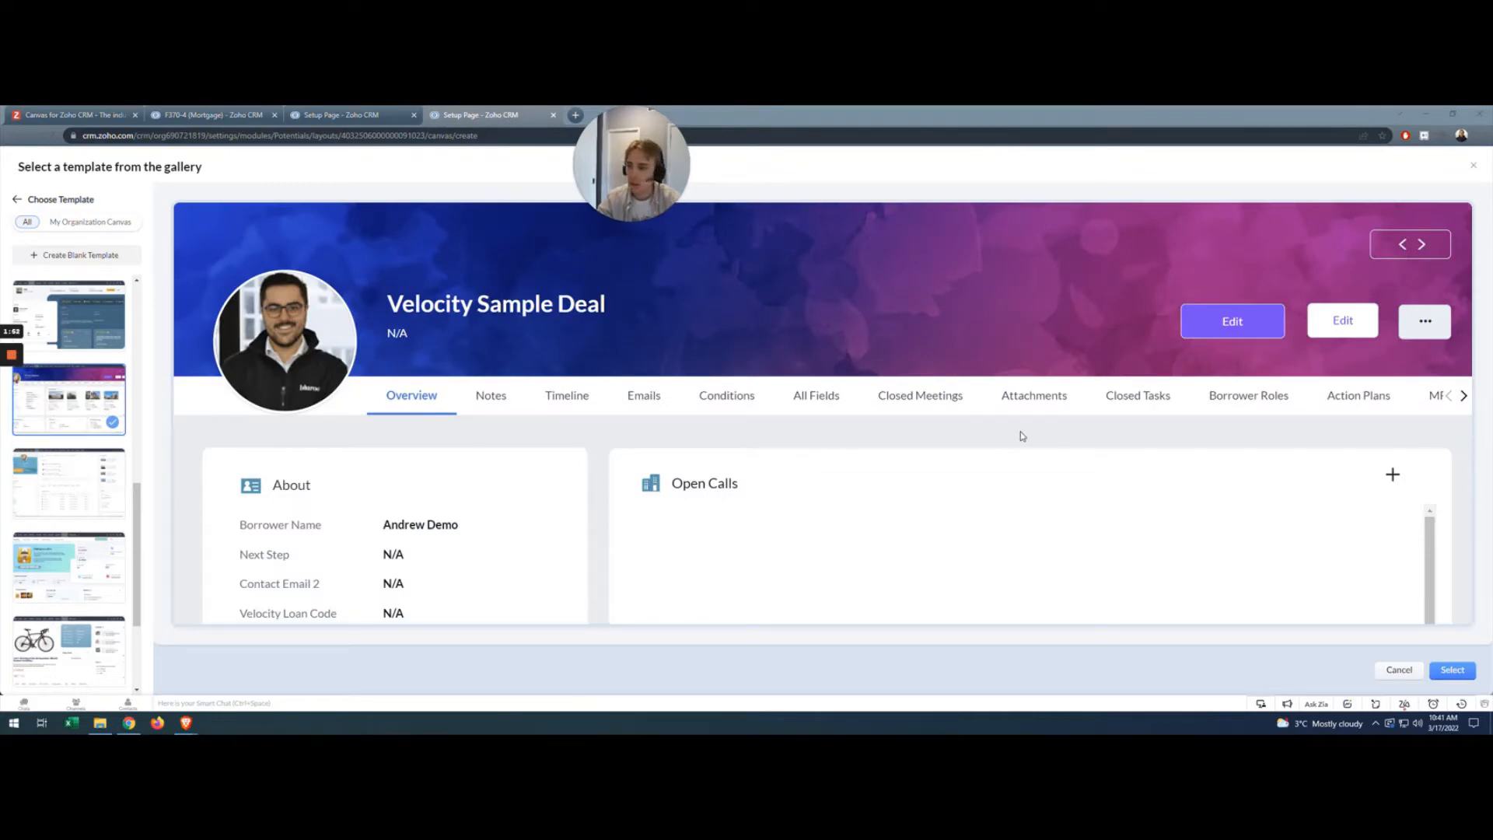
{"action": "left_click", "coordinate": [1455, 671]}
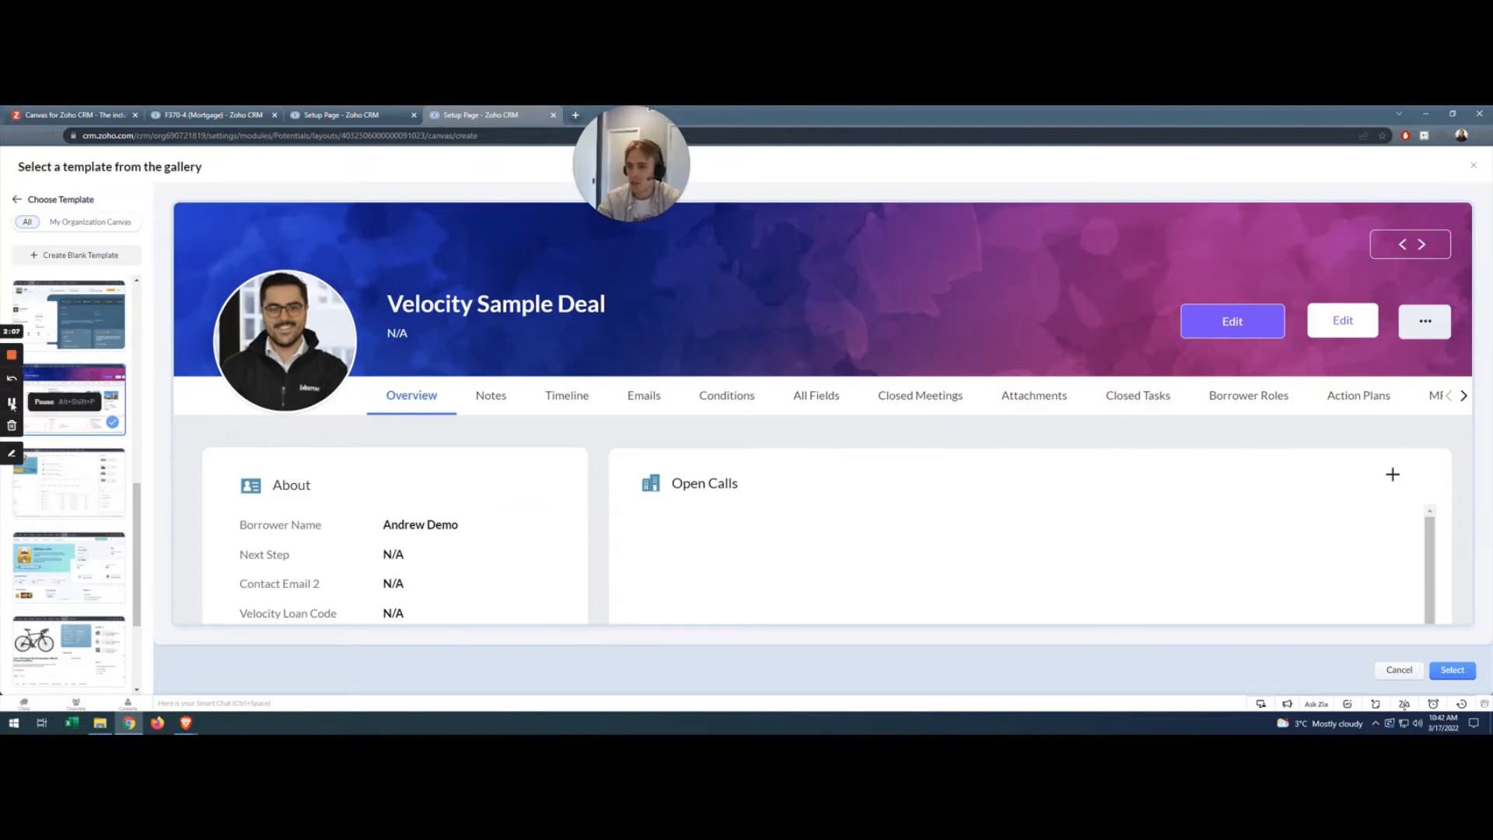
{"action": "left_click", "coordinate": [11, 404]}
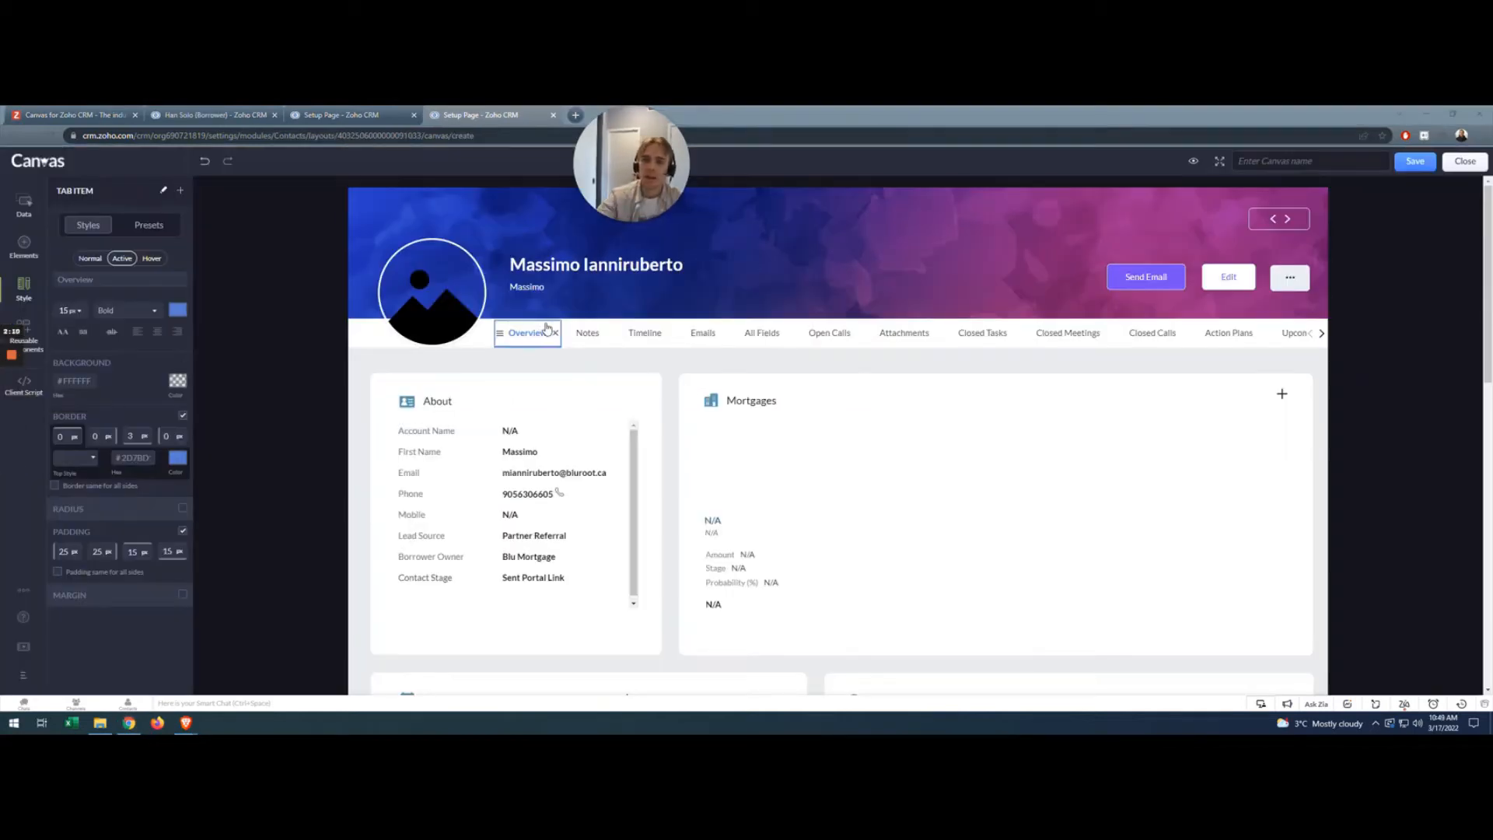
Step: Add a row at the end of the About table and place the "Birthday this Month?" field in it
{"action": "left_click", "coordinate": [509, 433]}
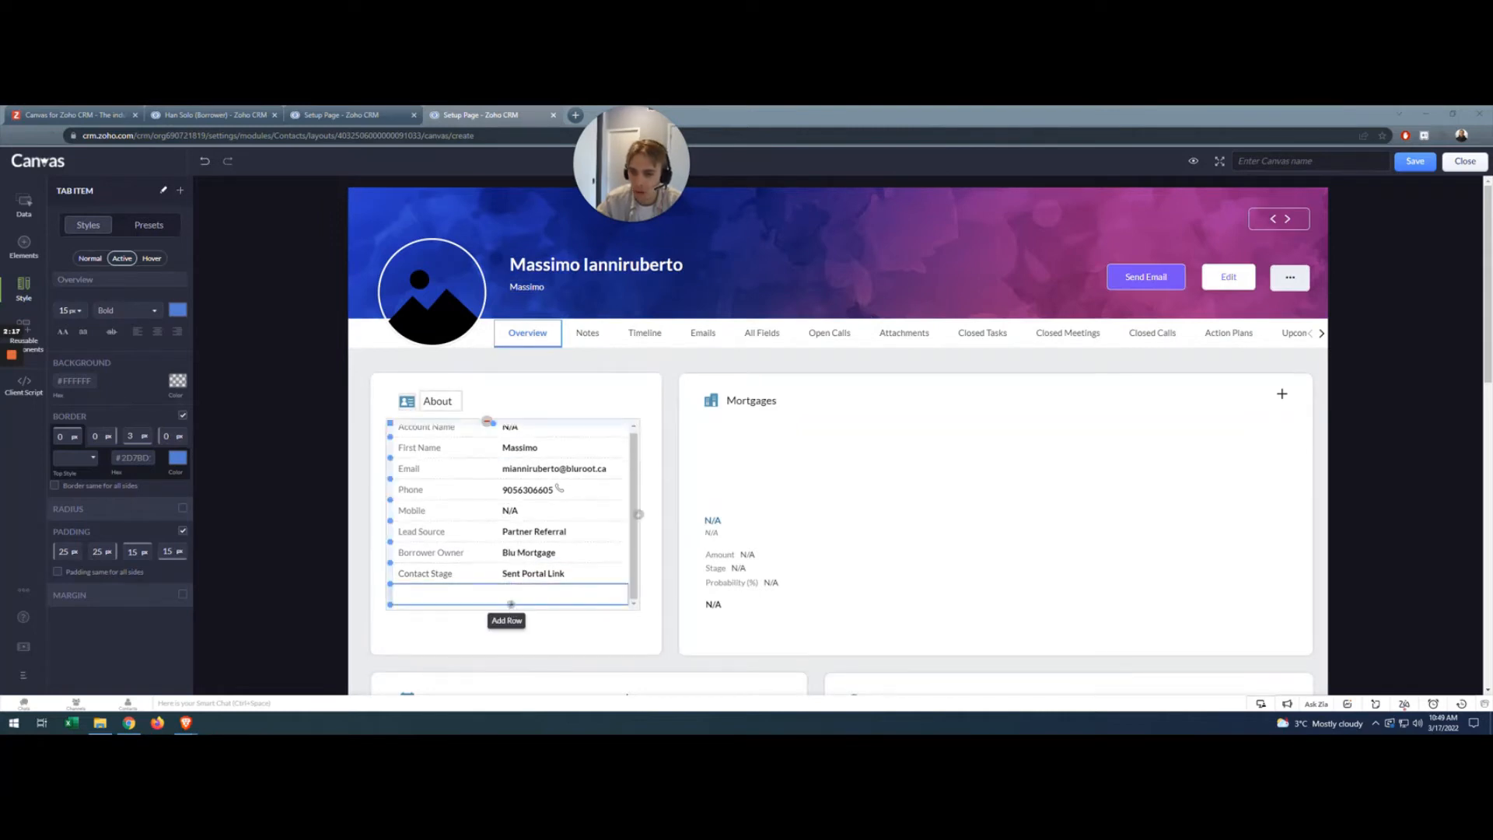
{"action": "left_click", "coordinate": [23, 205]}
{"action": "scroll", "coordinate": [111, 497], "scroll_direction": "down", "scroll_amount": 4}
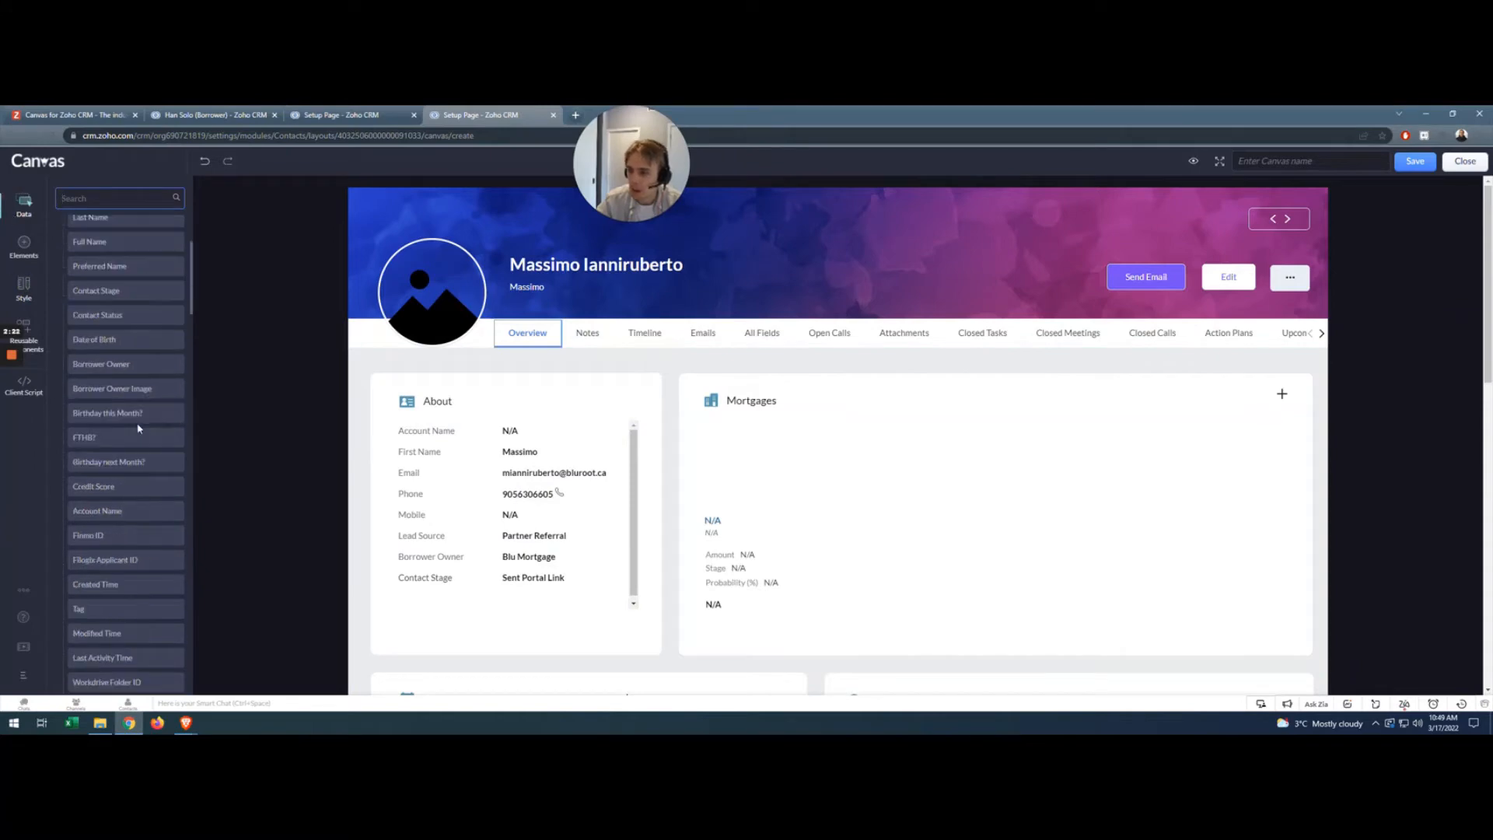
{"action": "scroll", "coordinate": [111, 513], "scroll_direction": "up", "scroll_amount": 3}
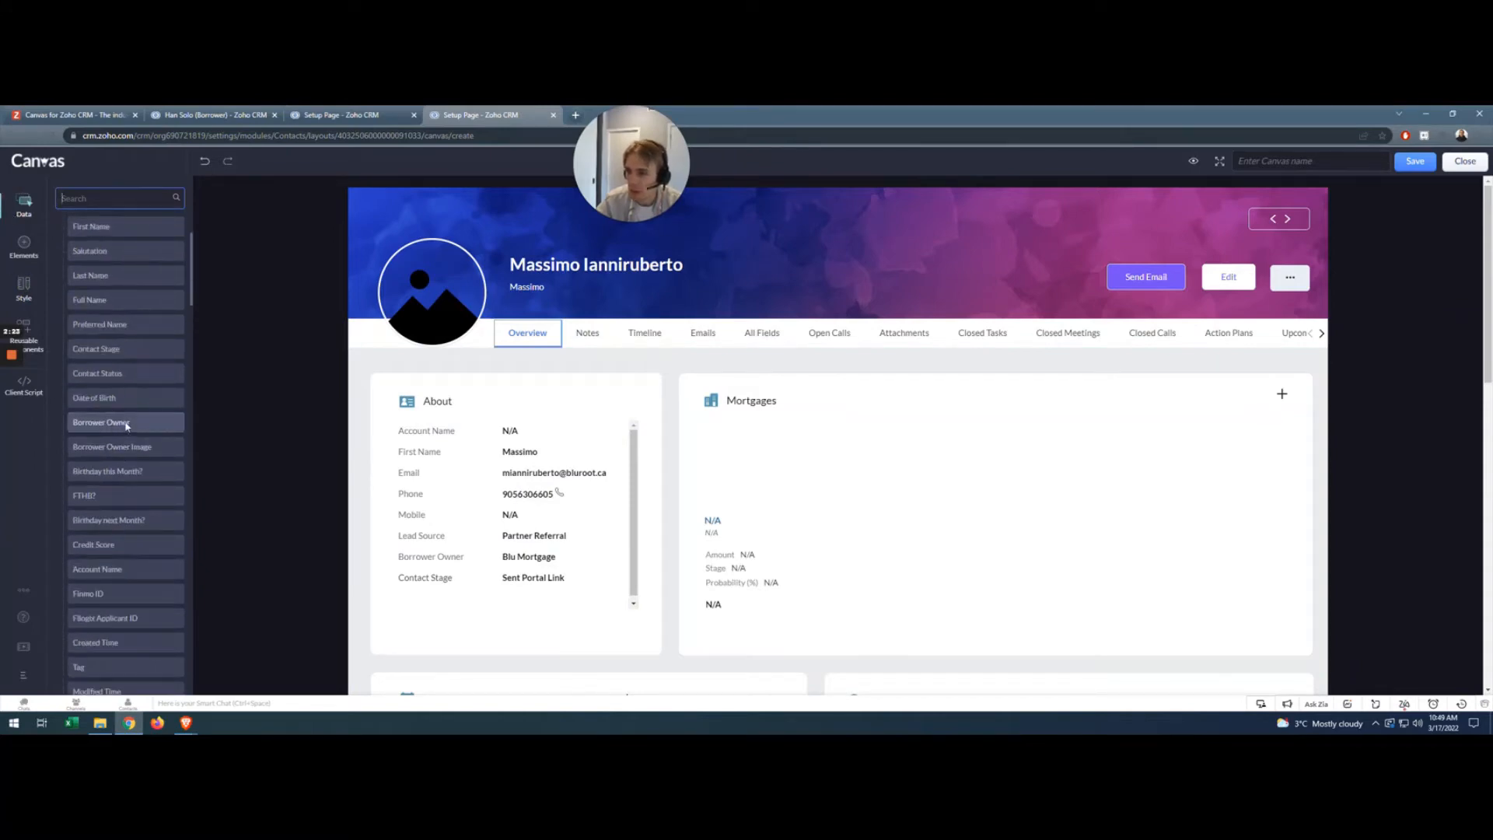
{"action": "left_click_drag", "start_coordinate": [102, 472], "coordinate": [432, 600]}
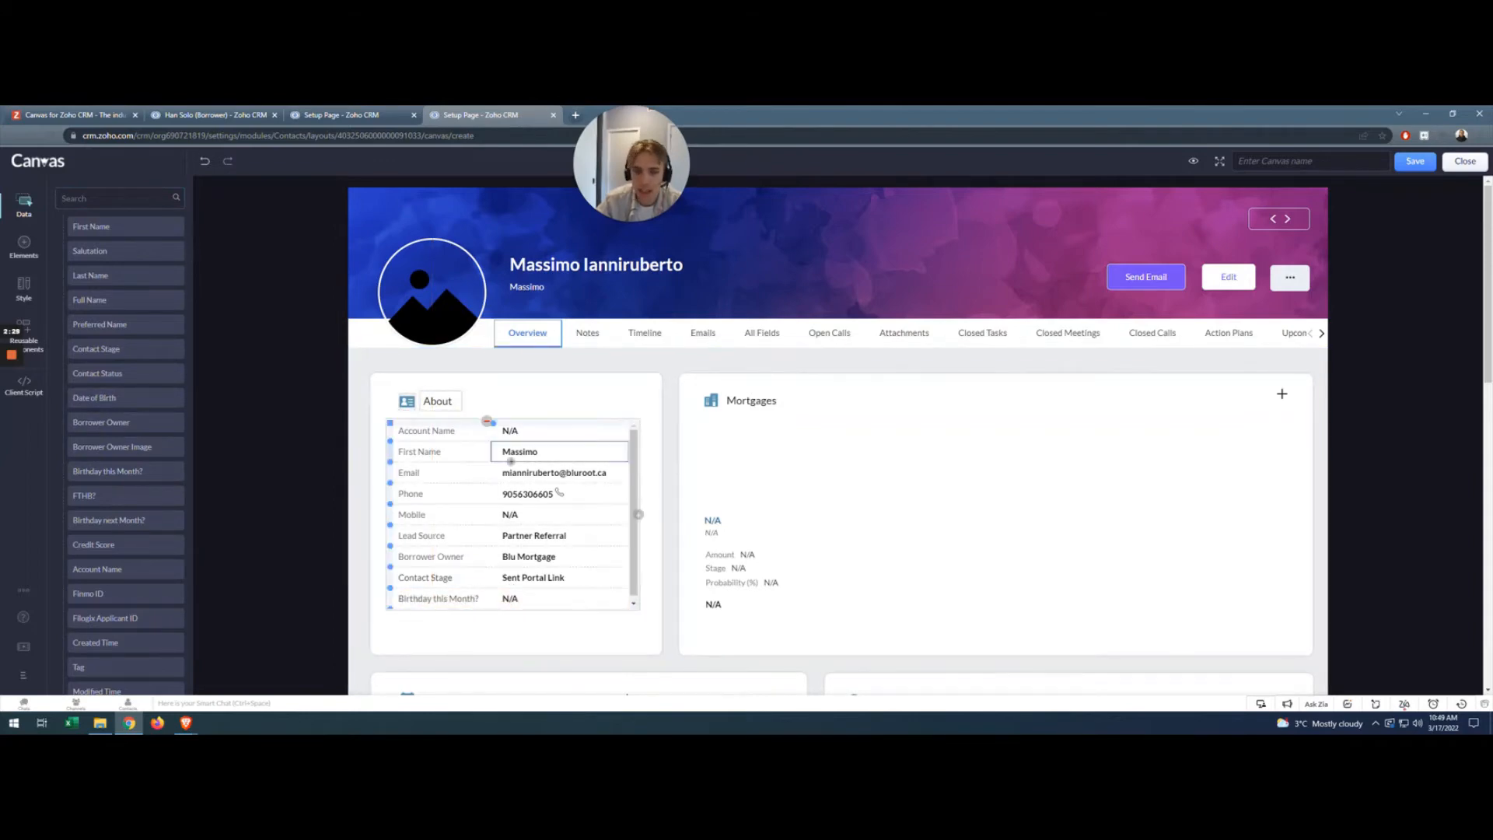
Step: Narrow the Open Meetings list from its left edge and widen the Open Tasks list to fill the freed space
{"action": "scroll", "coordinate": [511, 502], "scroll_direction": "down", "scroll_amount": 3}
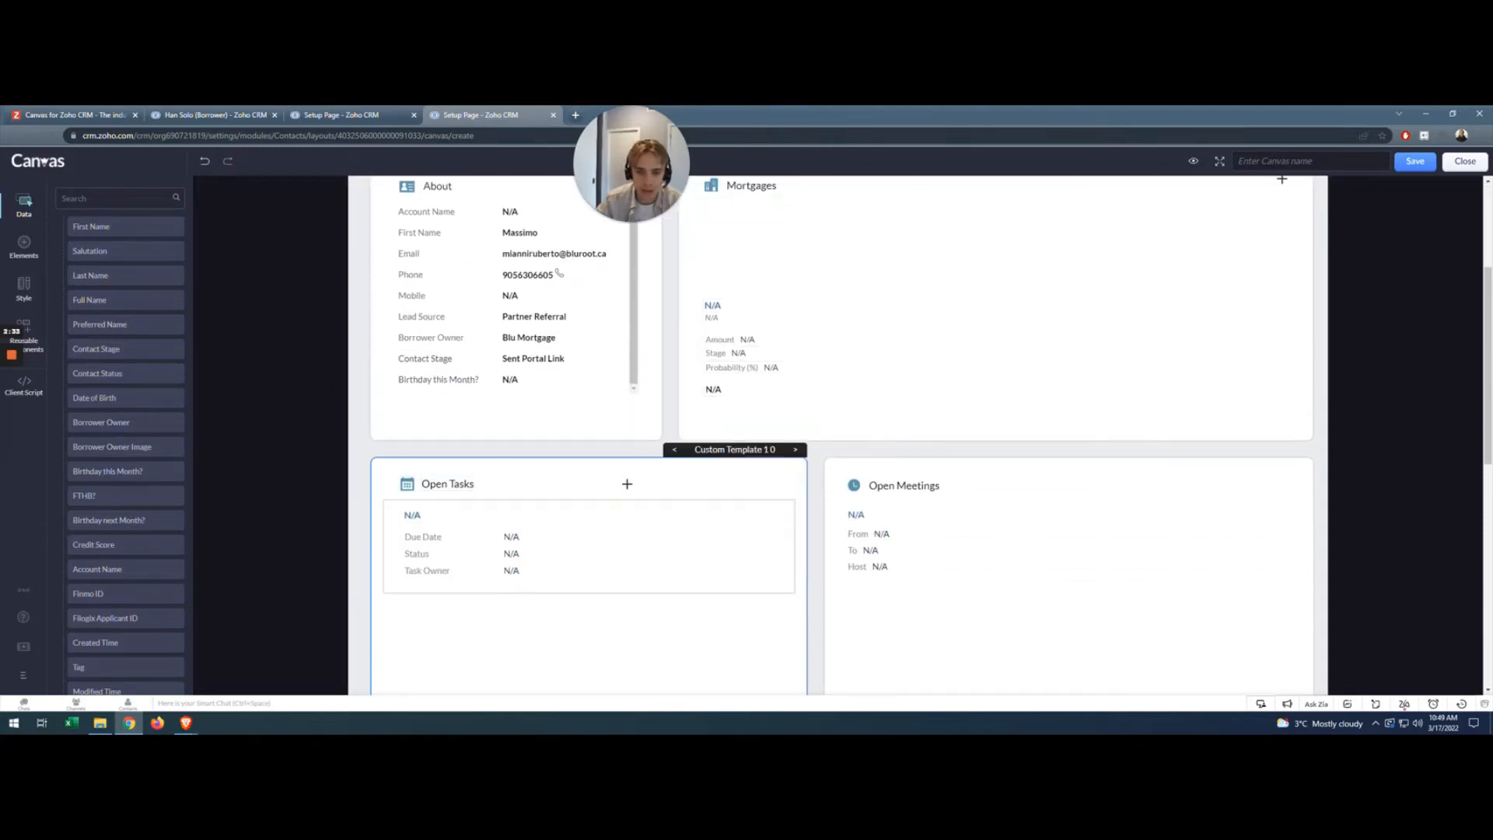
{"action": "left_click_drag", "start_coordinate": [808, 576], "coordinate": [662, 575]}
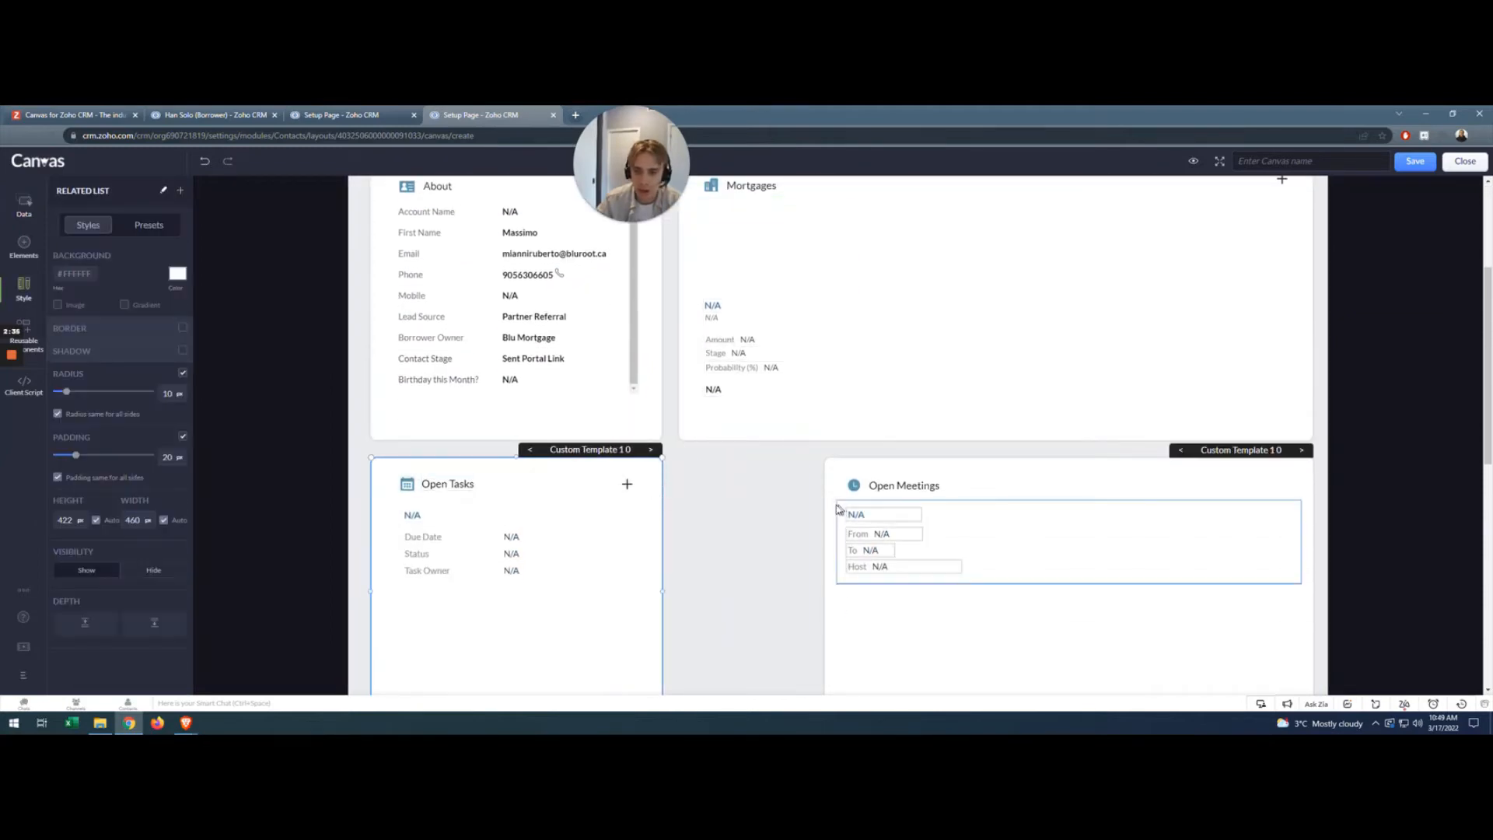
{"action": "left_click_drag", "start_coordinate": [662, 591], "coordinate": [798, 579]}
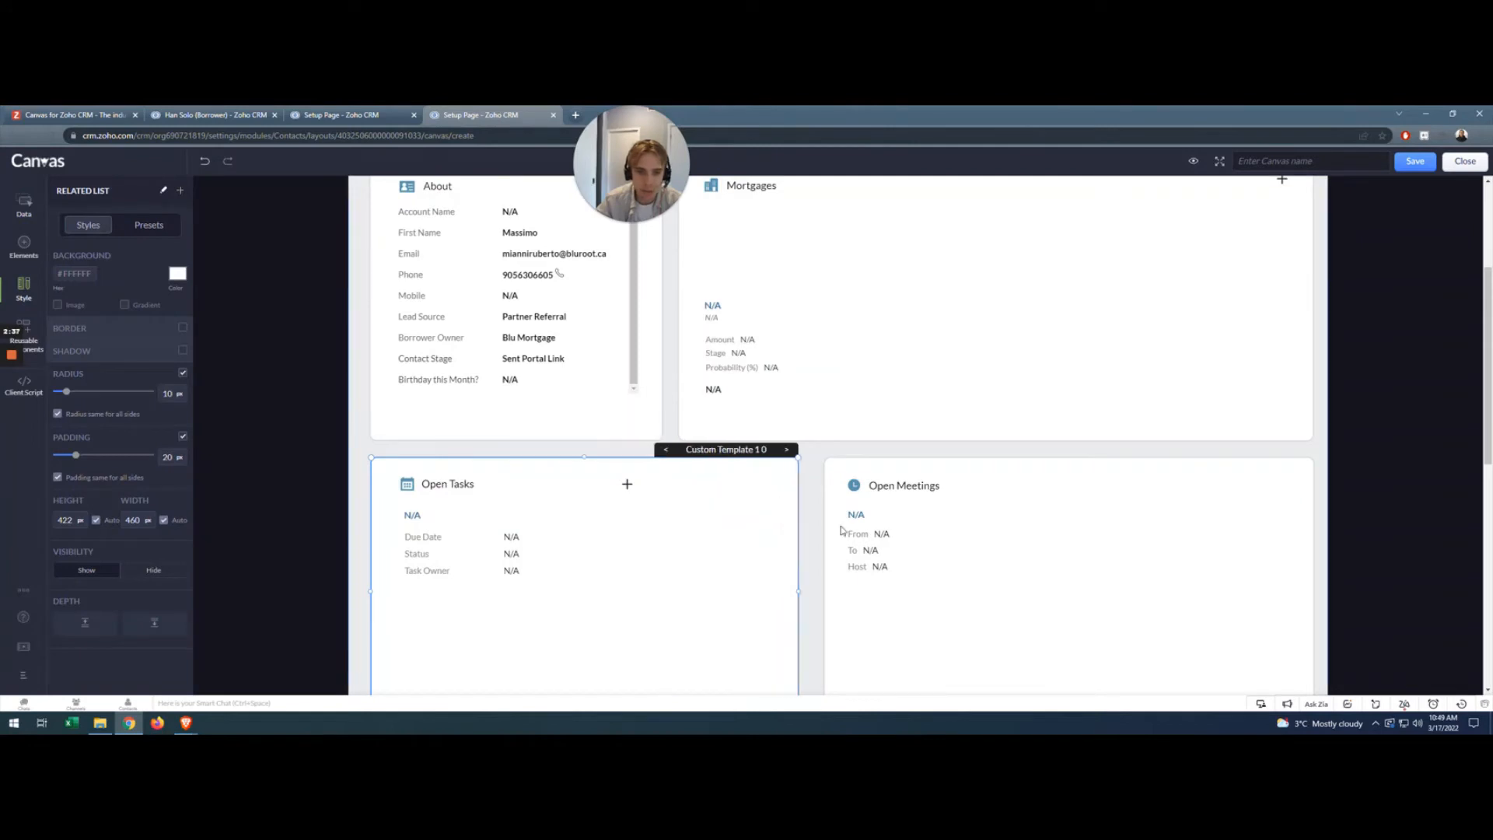
{"action": "left_click_drag", "start_coordinate": [826, 522], "coordinate": [1043, 531]}
{"action": "left_click_drag", "start_coordinate": [798, 591], "coordinate": [1028, 591]}
Step: Add the Priority field to the Open Tasks list, directly below Task Owner
{"action": "scroll", "coordinate": [517, 553], "scroll_direction": "up", "scroll_amount": 1}
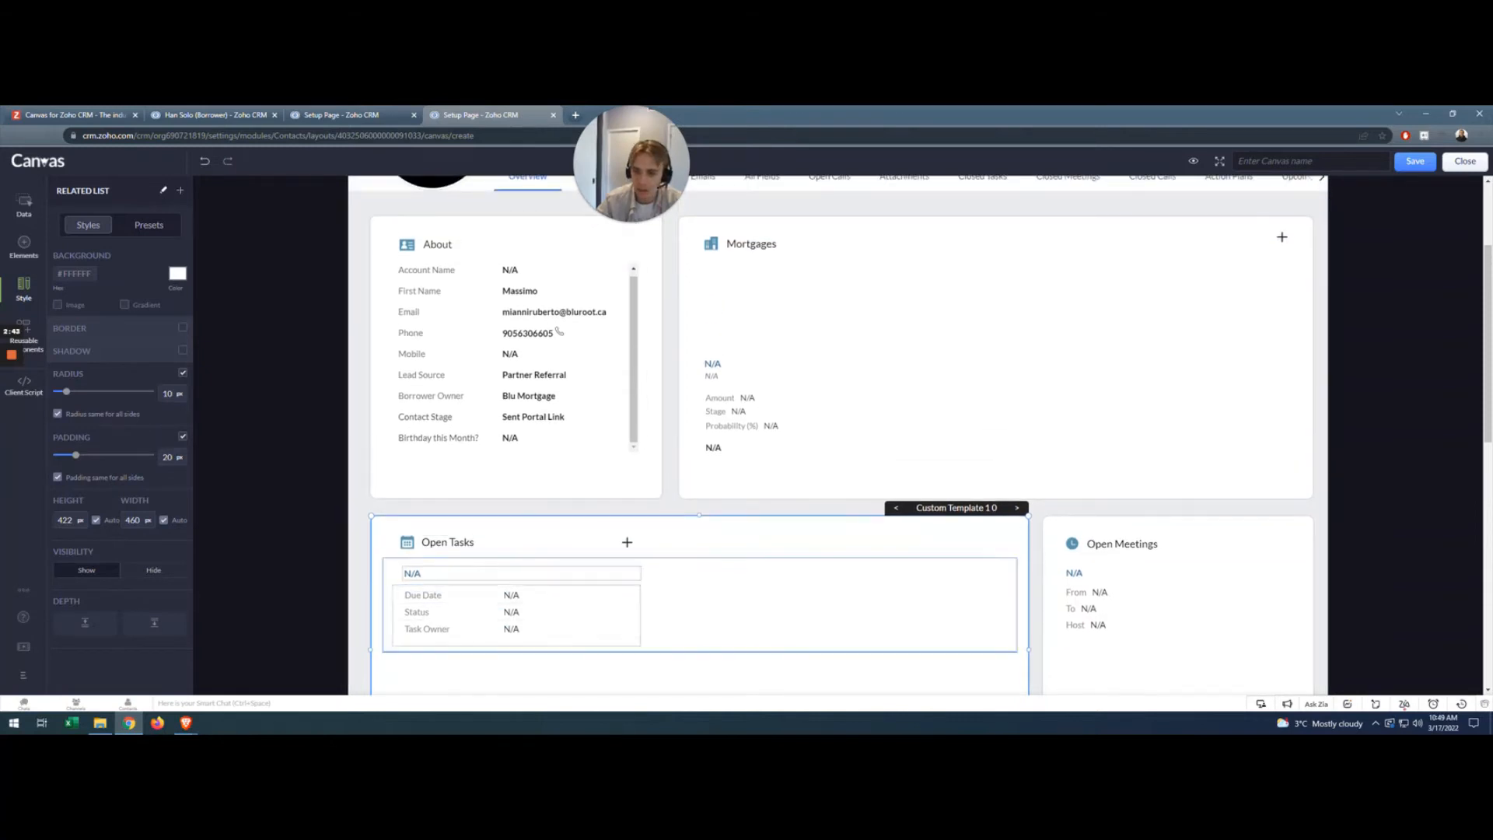
{"action": "scroll", "coordinate": [484, 588], "scroll_direction": "down", "scroll_amount": 2}
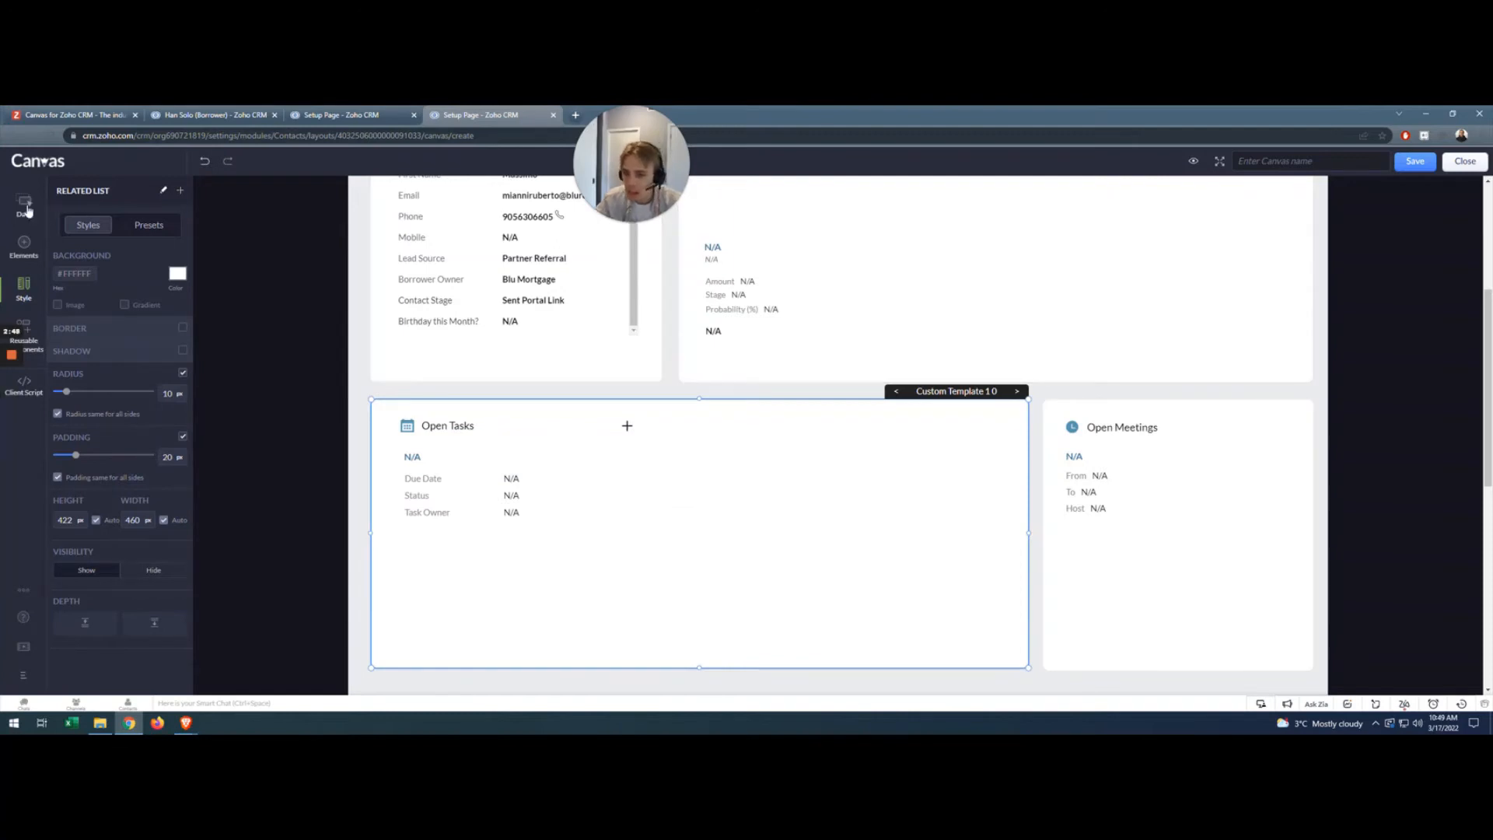
{"action": "left_click", "coordinate": [26, 207]}
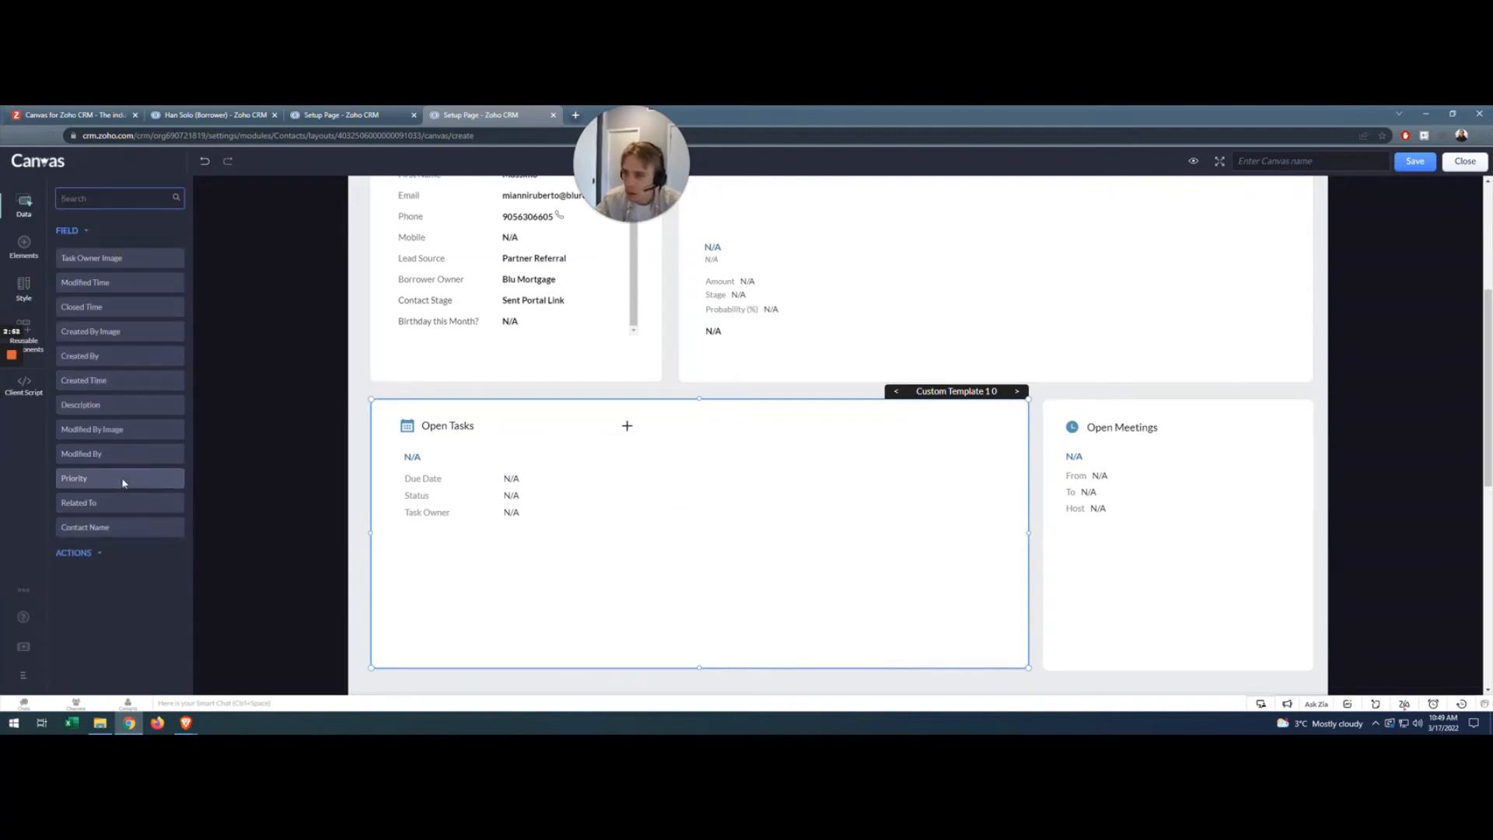
{"action": "left_click_drag", "start_coordinate": [125, 483], "coordinate": [511, 516]}
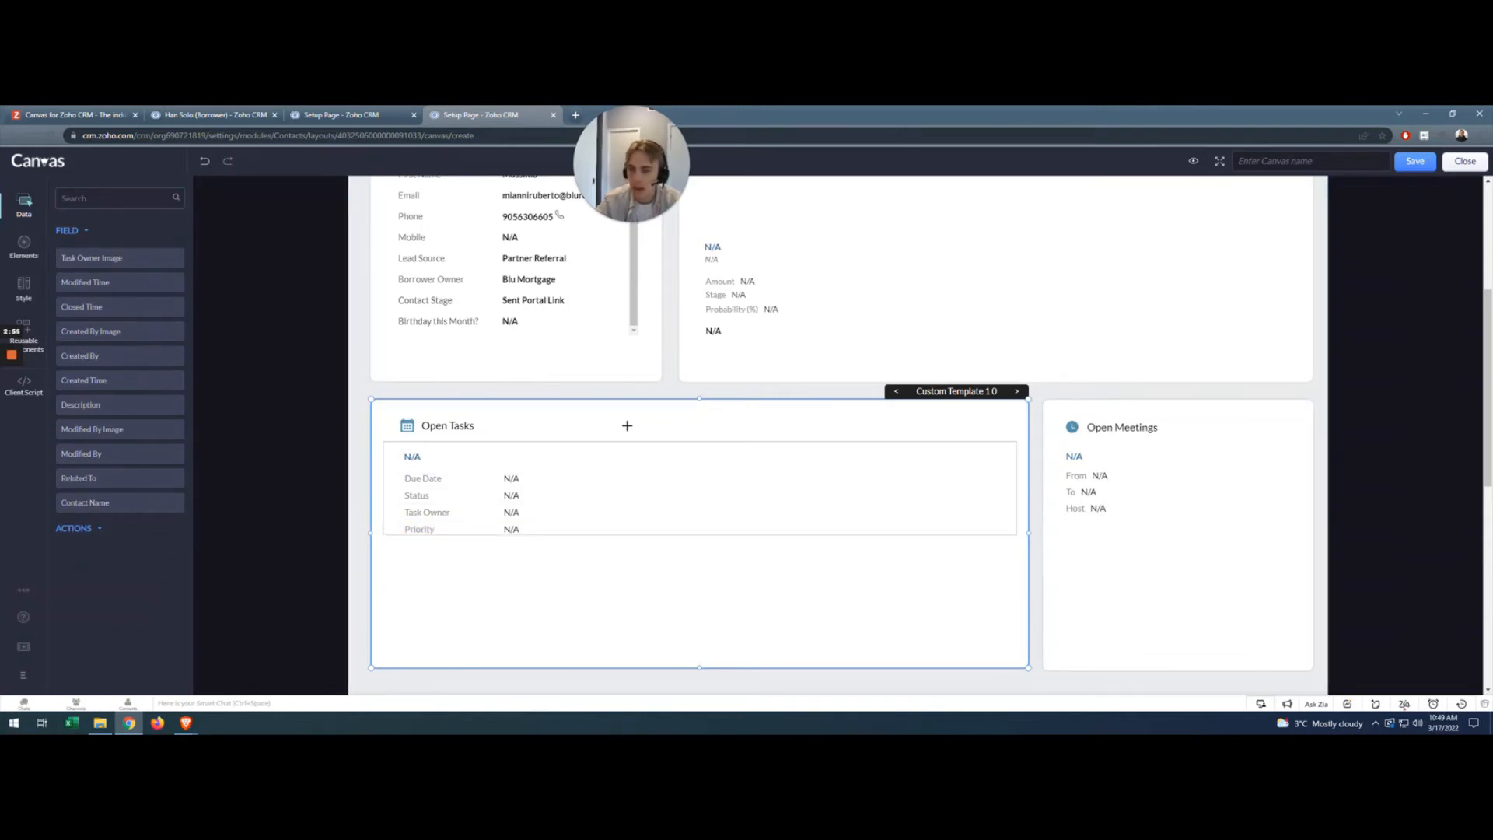
Step: Recolor the icon beside the About heading to the red theme colour
{"action": "scroll", "coordinate": [627, 429], "scroll_direction": "up", "scroll_amount": 4}
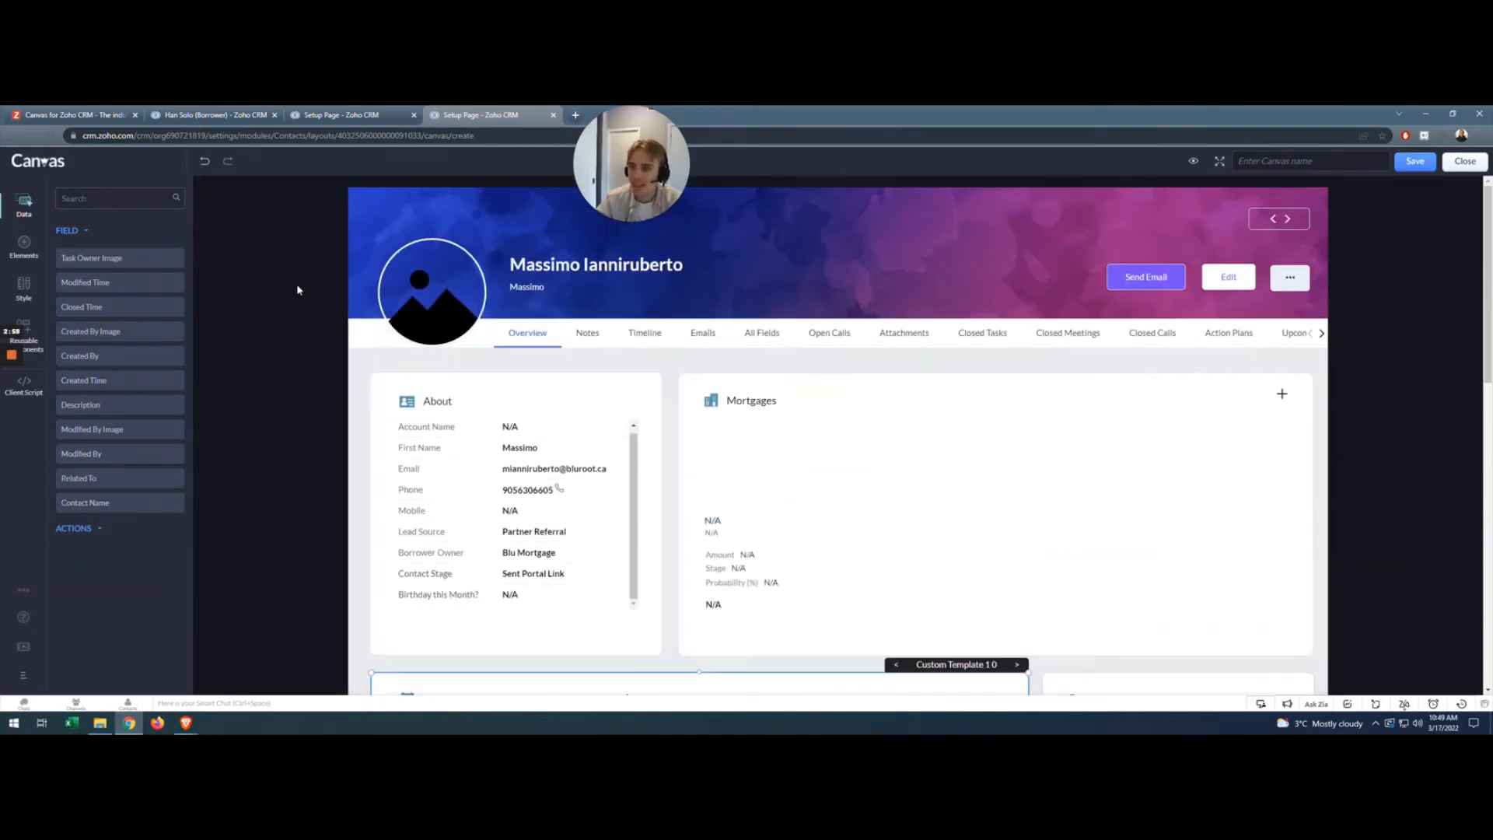
{"action": "left_click", "coordinate": [407, 402]}
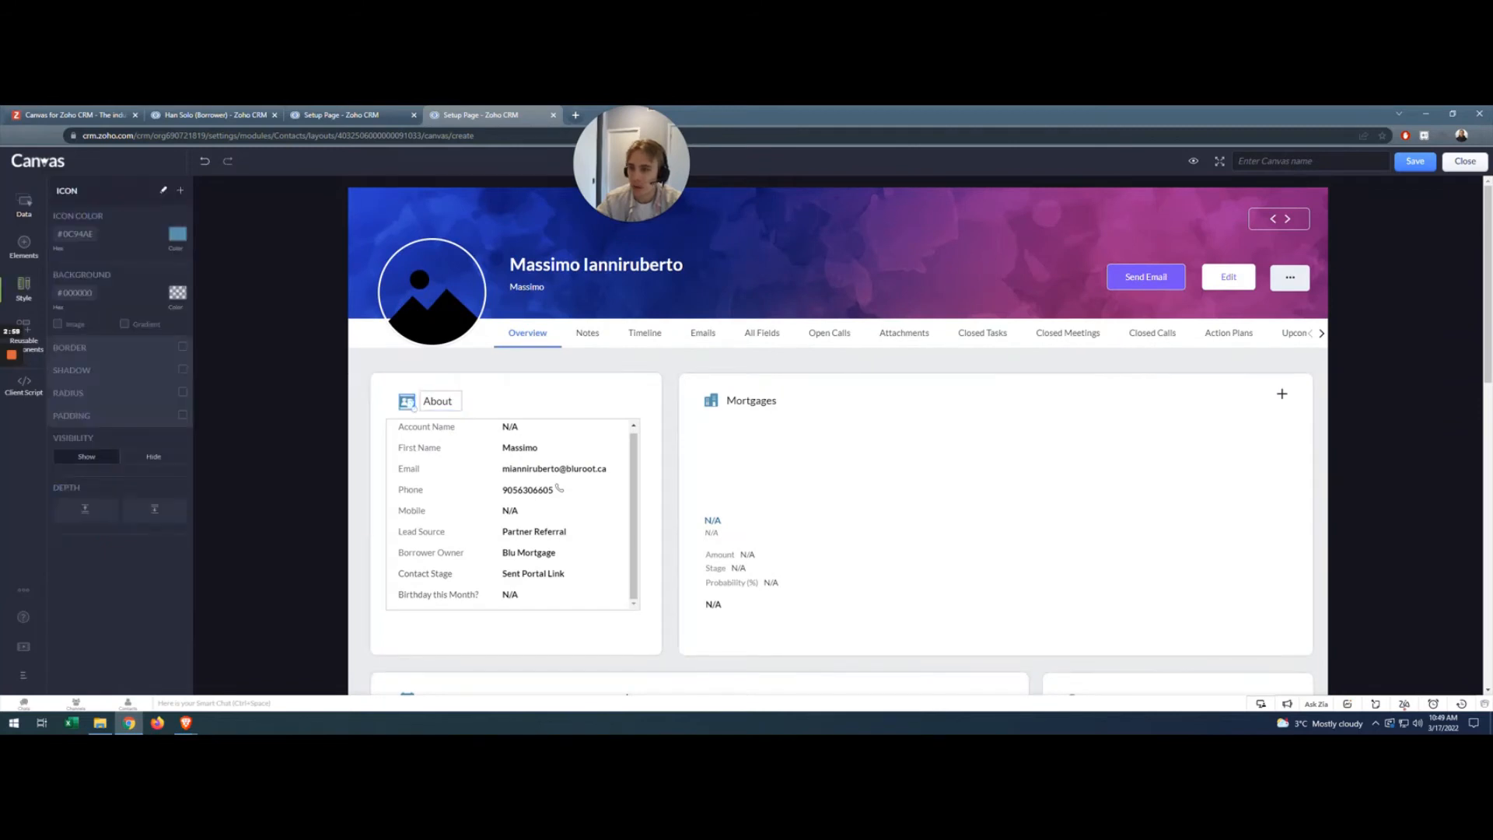
{"action": "left_click", "coordinate": [175, 234]}
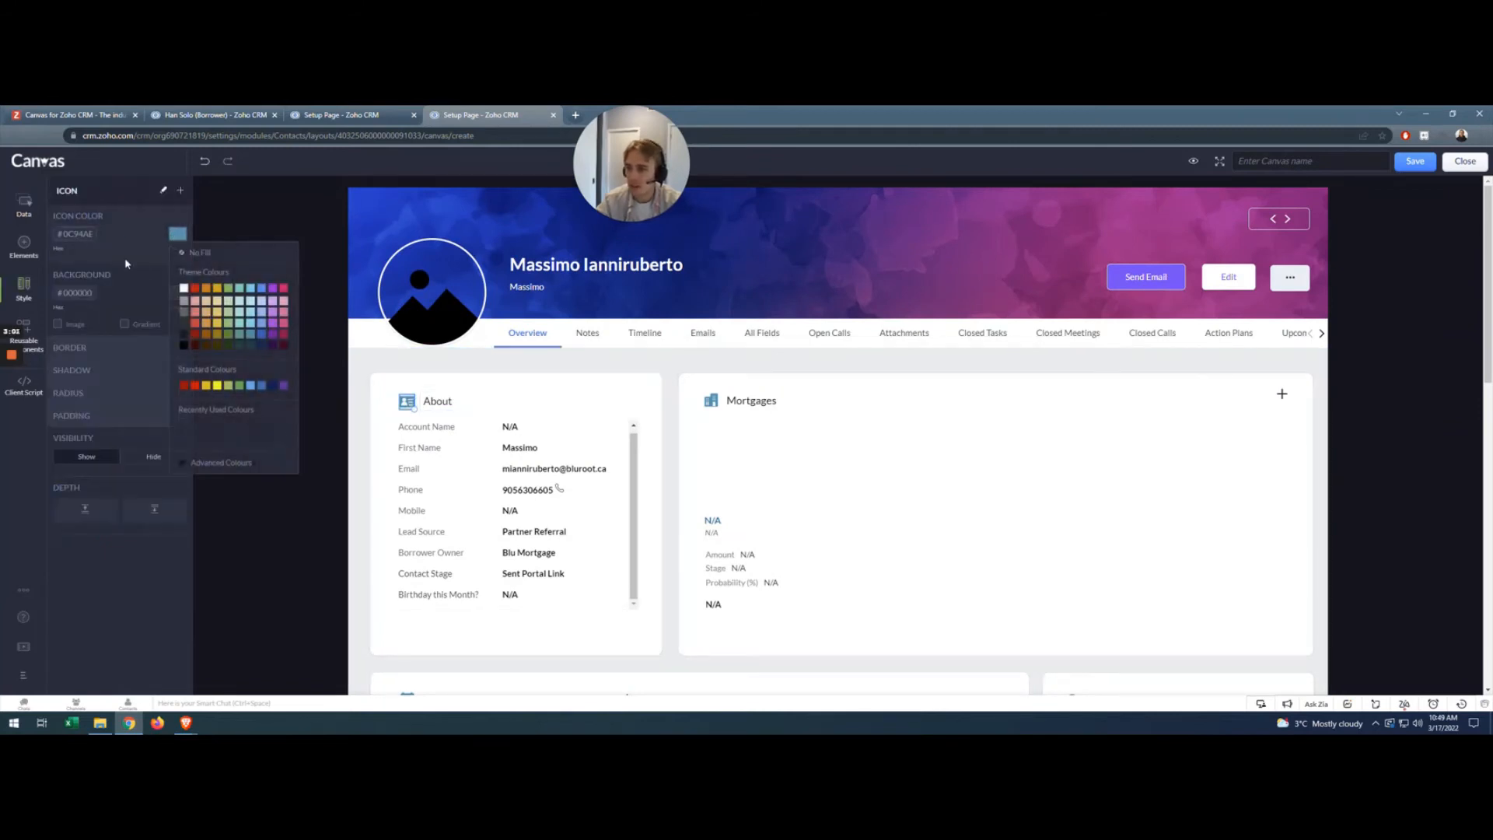
{"action": "left_click", "coordinate": [197, 289]}
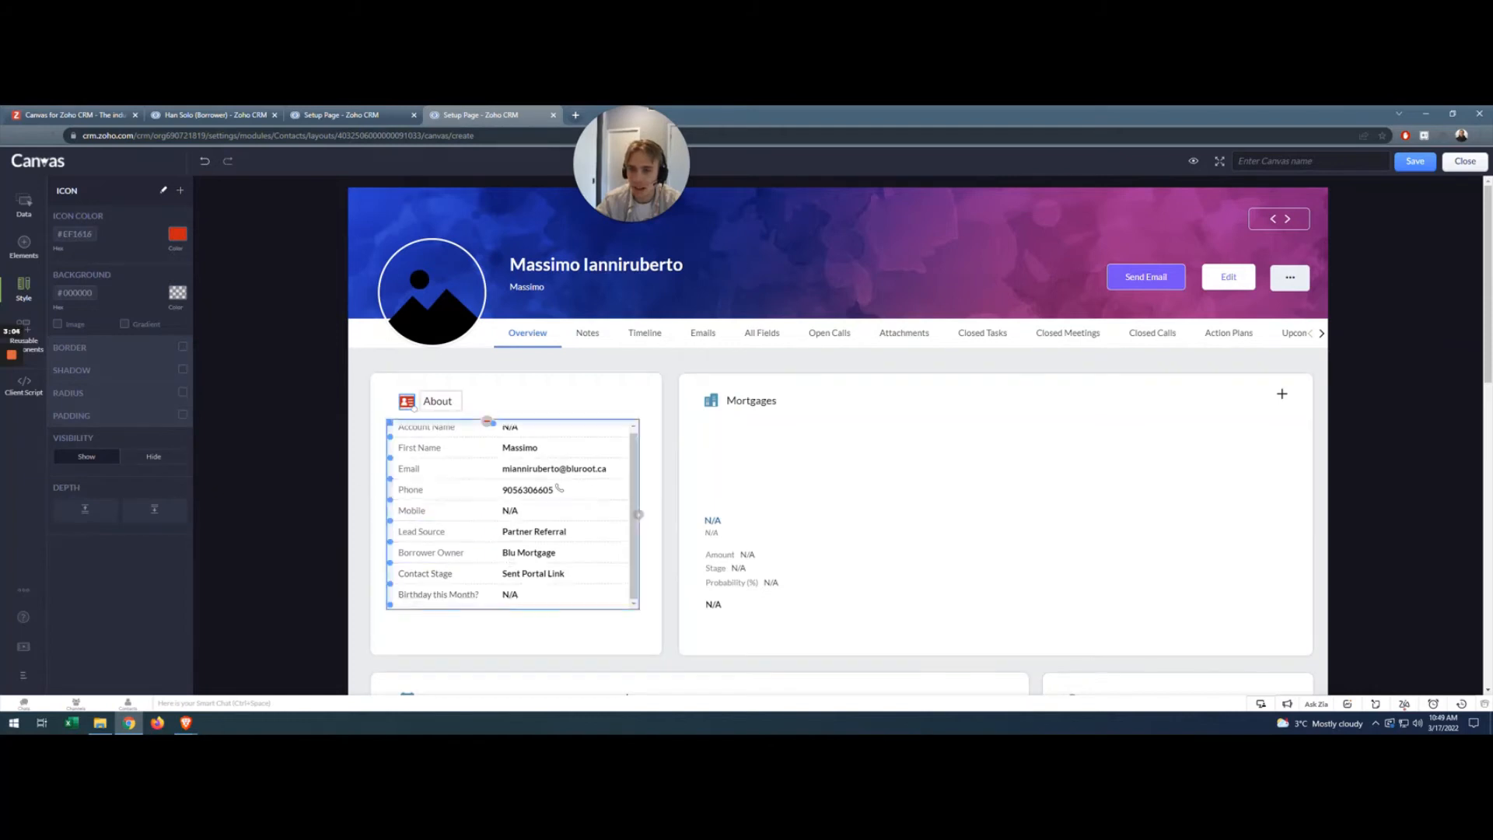
{"action": "left_click", "coordinate": [552, 368]}
Step: Move the Emails tab ahead of Notes so it directly follows Overview
{"action": "left_click", "coordinate": [588, 335]}
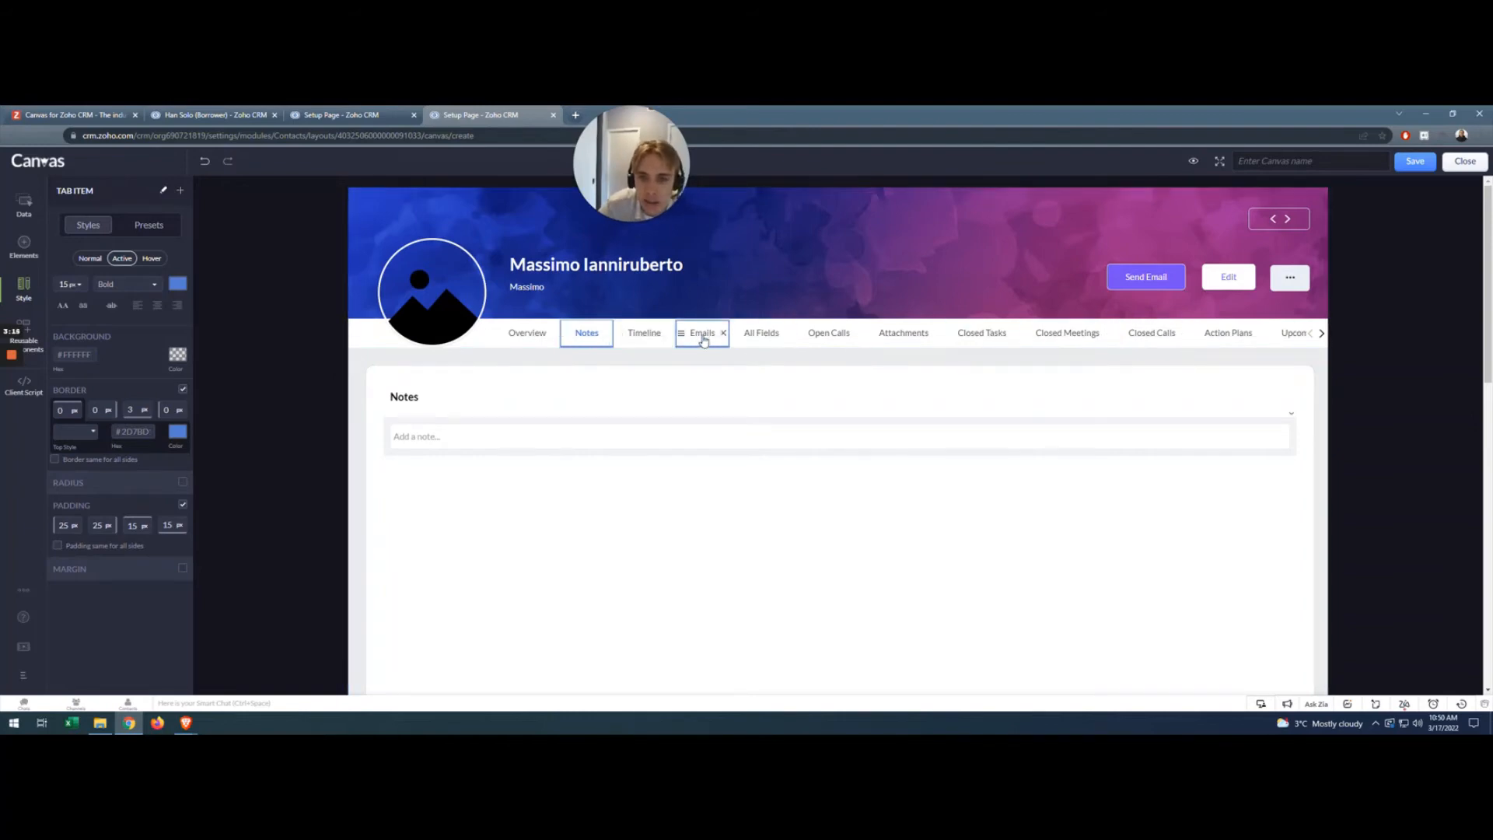
{"action": "left_click_drag", "start_coordinate": [706, 339], "coordinate": [583, 343]}
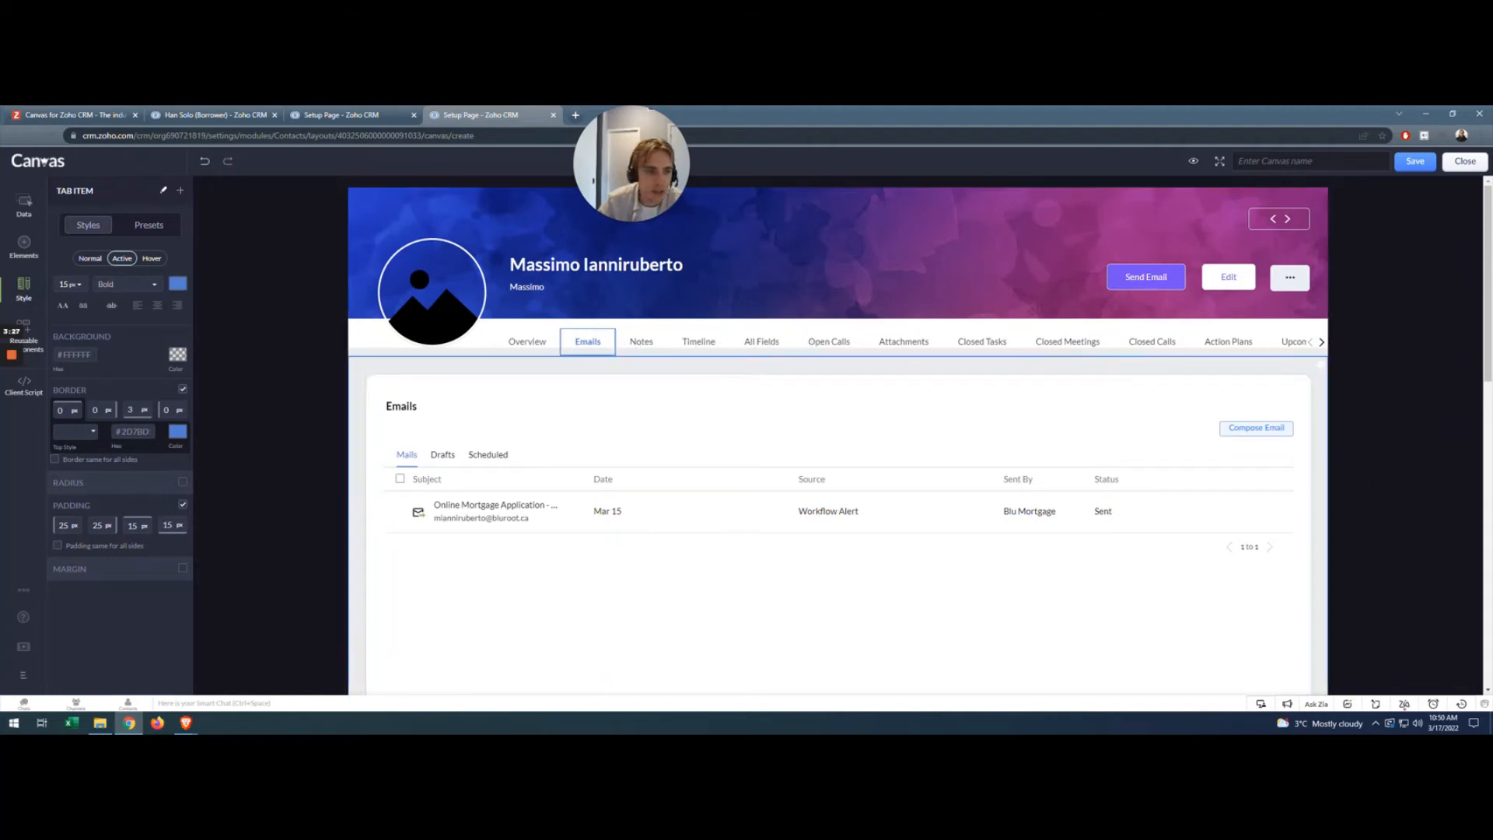
Step: Remove the CommandCenter, Blueprint, Prediction and Best Time to Contact tabs from the record page's tab bar
{"action": "left_click", "coordinate": [1323, 343]}
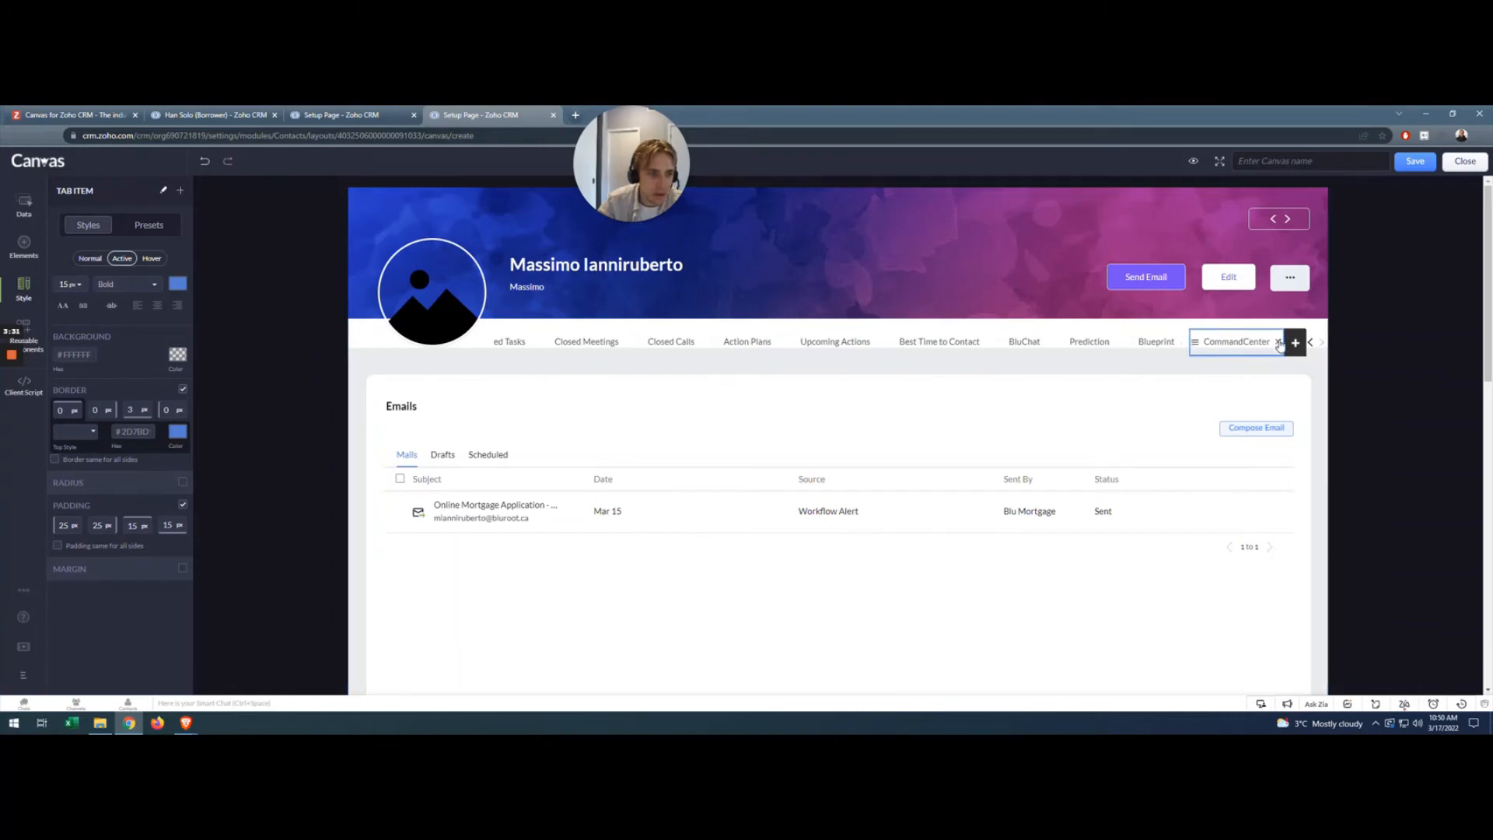
{"action": "left_click", "coordinate": [1279, 342]}
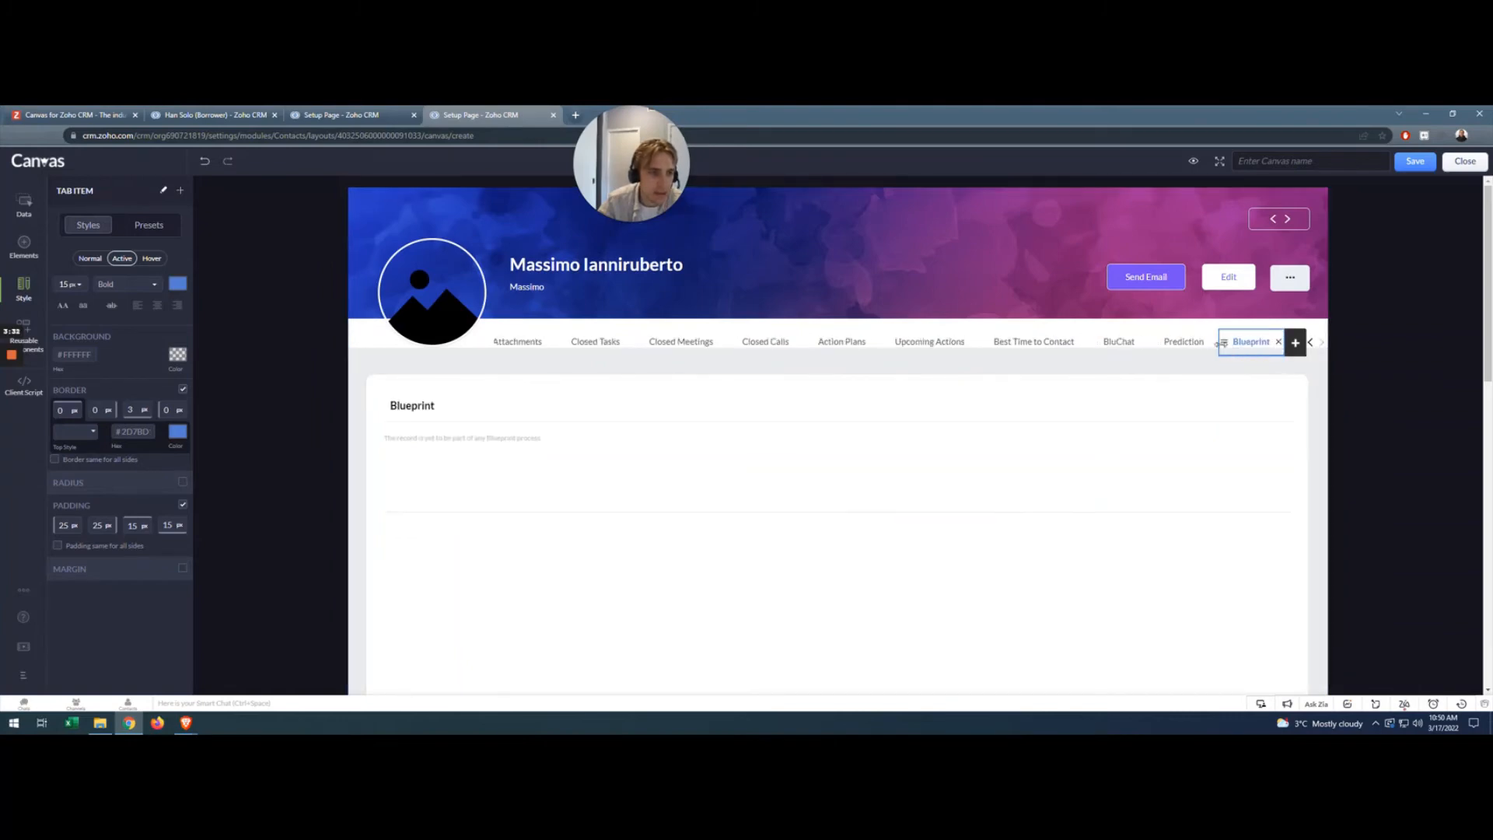
{"action": "left_click", "coordinate": [1278, 342]}
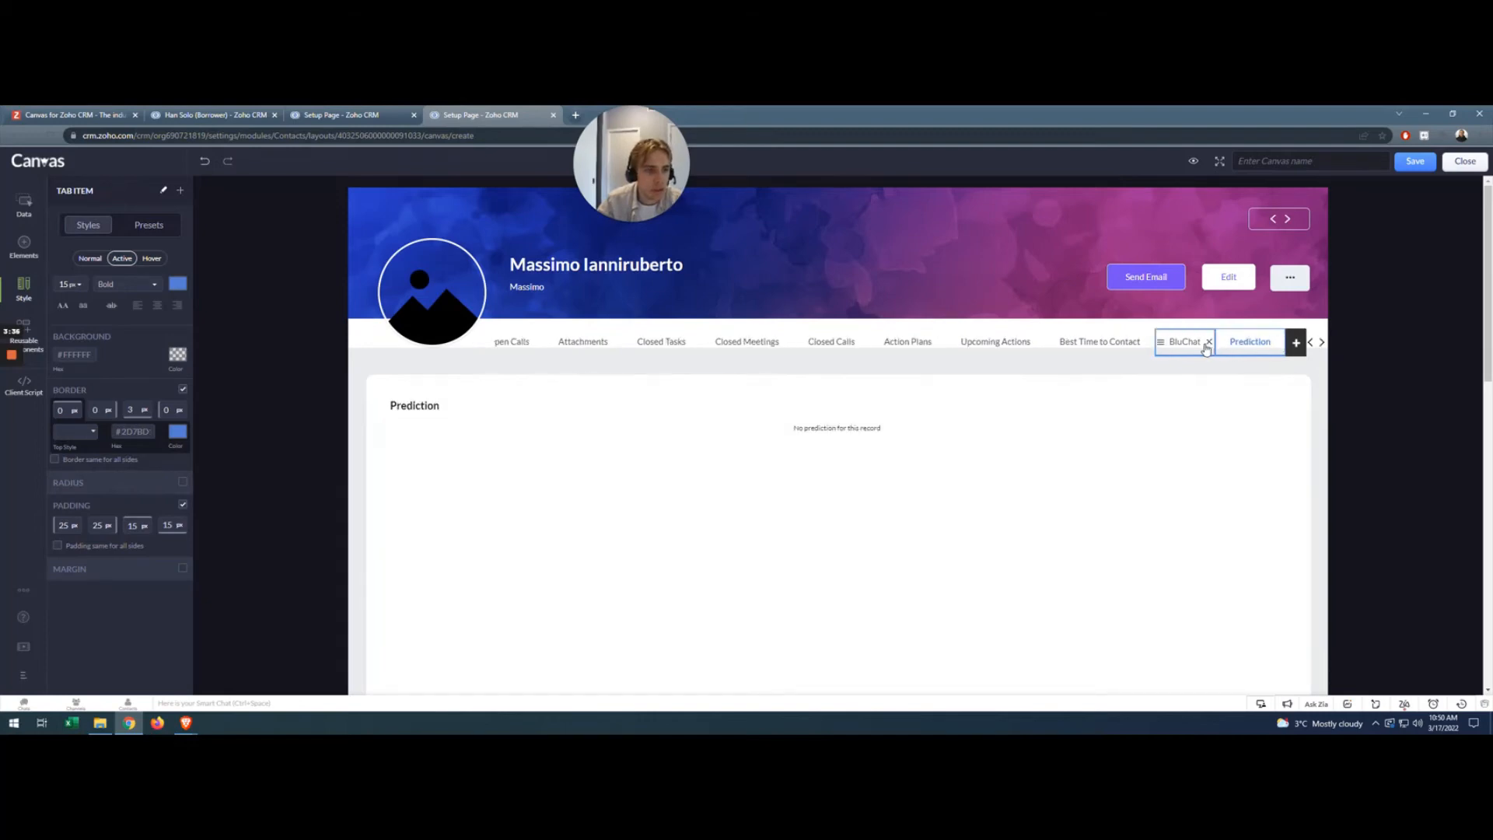
{"action": "left_click", "coordinate": [1278, 343]}
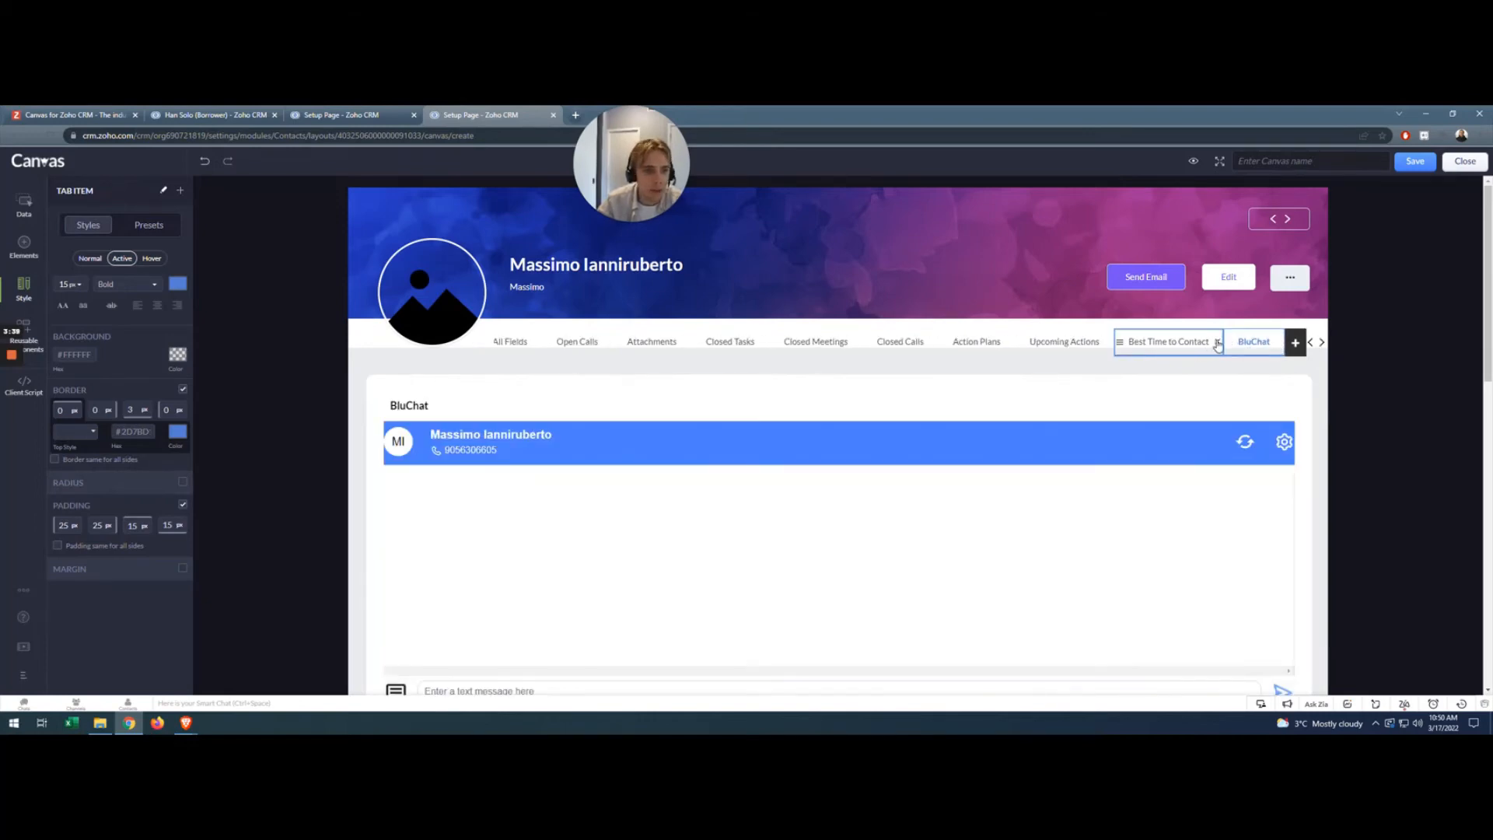
{"action": "left_click", "coordinate": [1218, 345]}
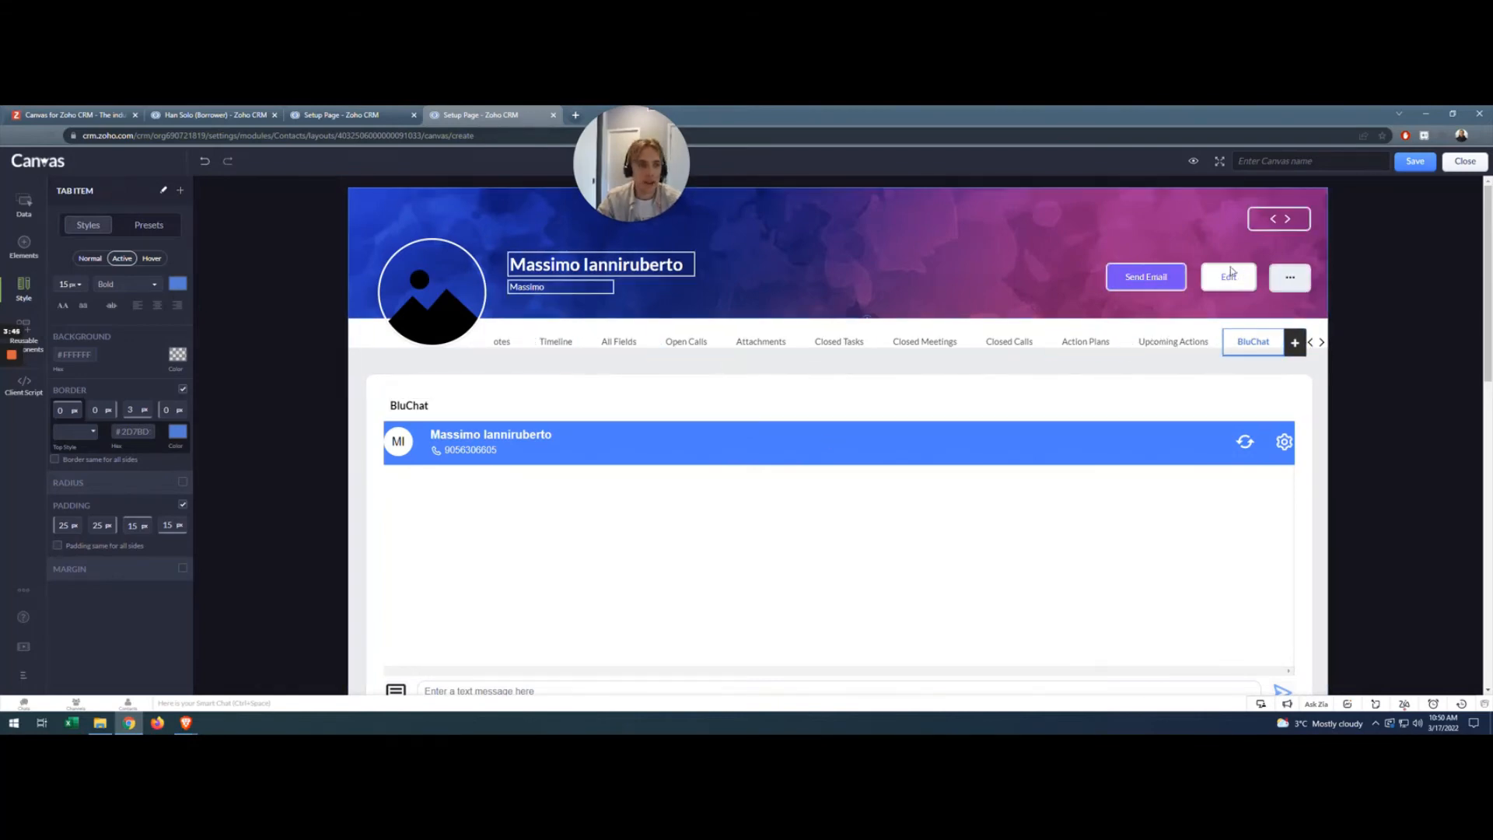
{"action": "scroll", "coordinate": [838, 498], "scroll_direction": "down", "scroll_amount": 1}
{"action": "scroll", "coordinate": [839, 498], "scroll_direction": "up", "scroll_amount": 1}
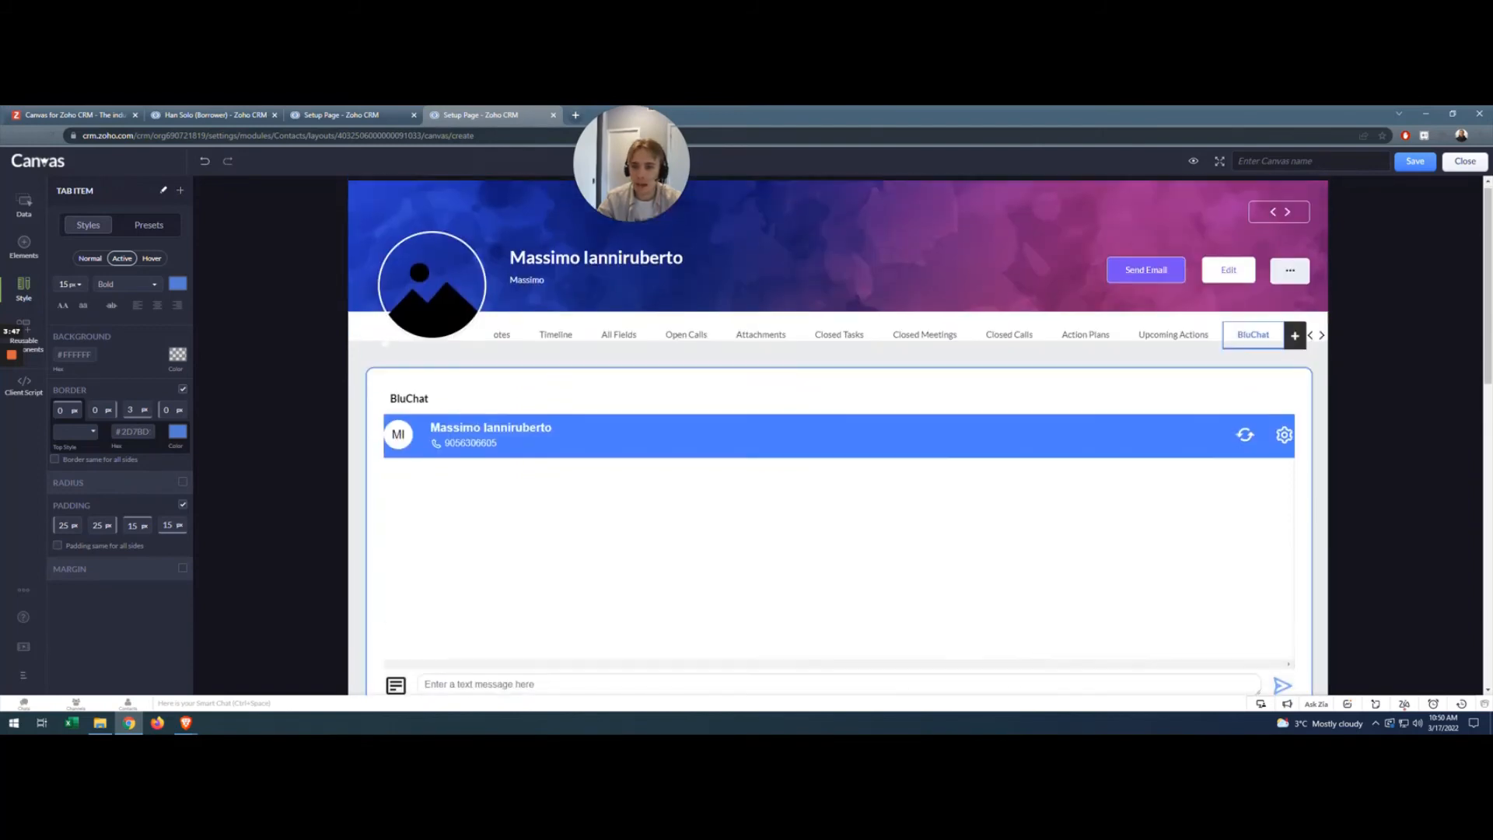
{"action": "left_click", "coordinate": [510, 344]}
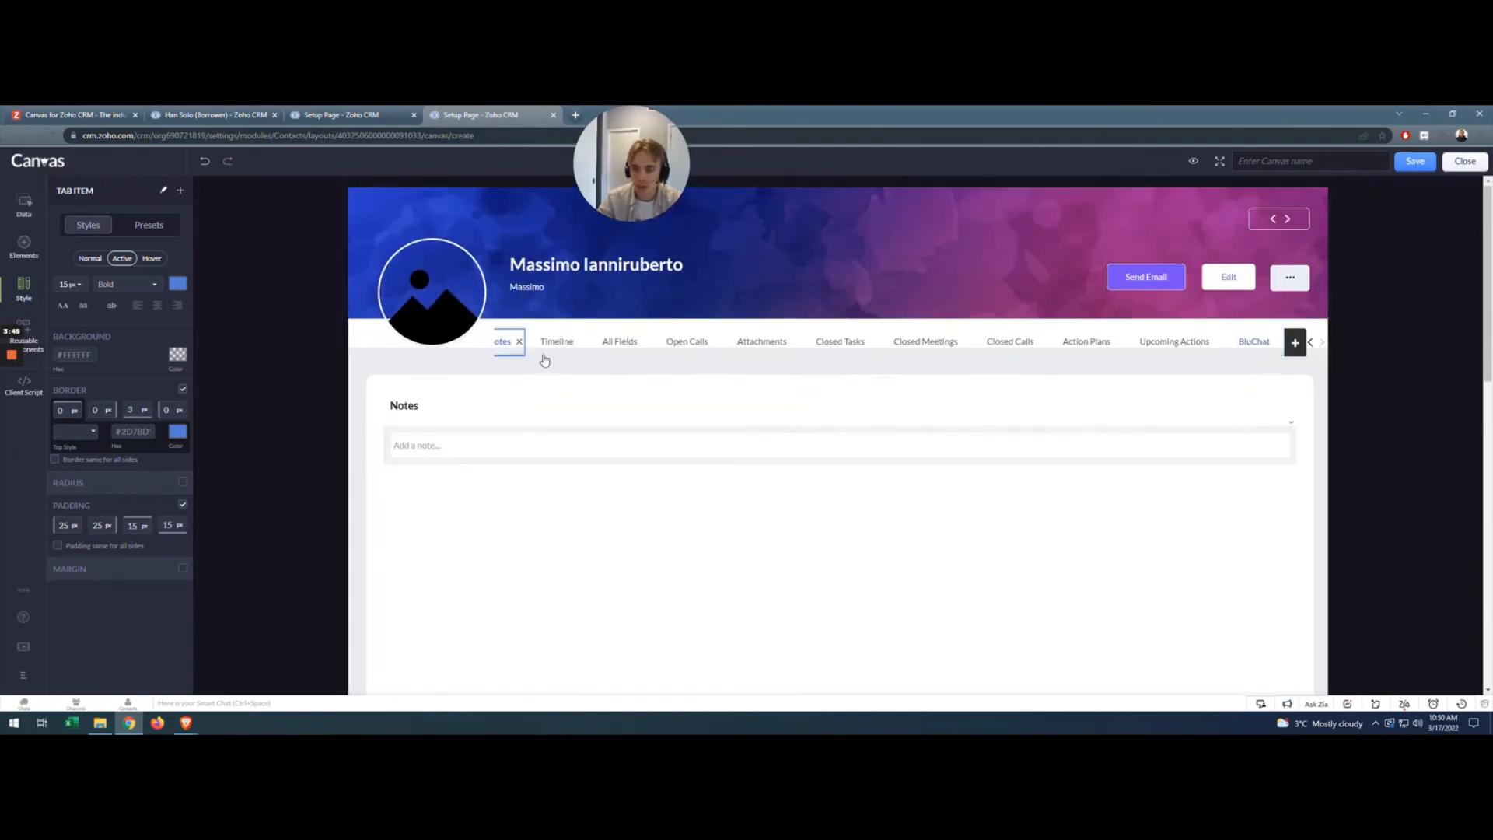
Step: Name the canvas "Standard Canvas", save it and close the editor
{"action": "left_click", "coordinate": [1300, 161]}
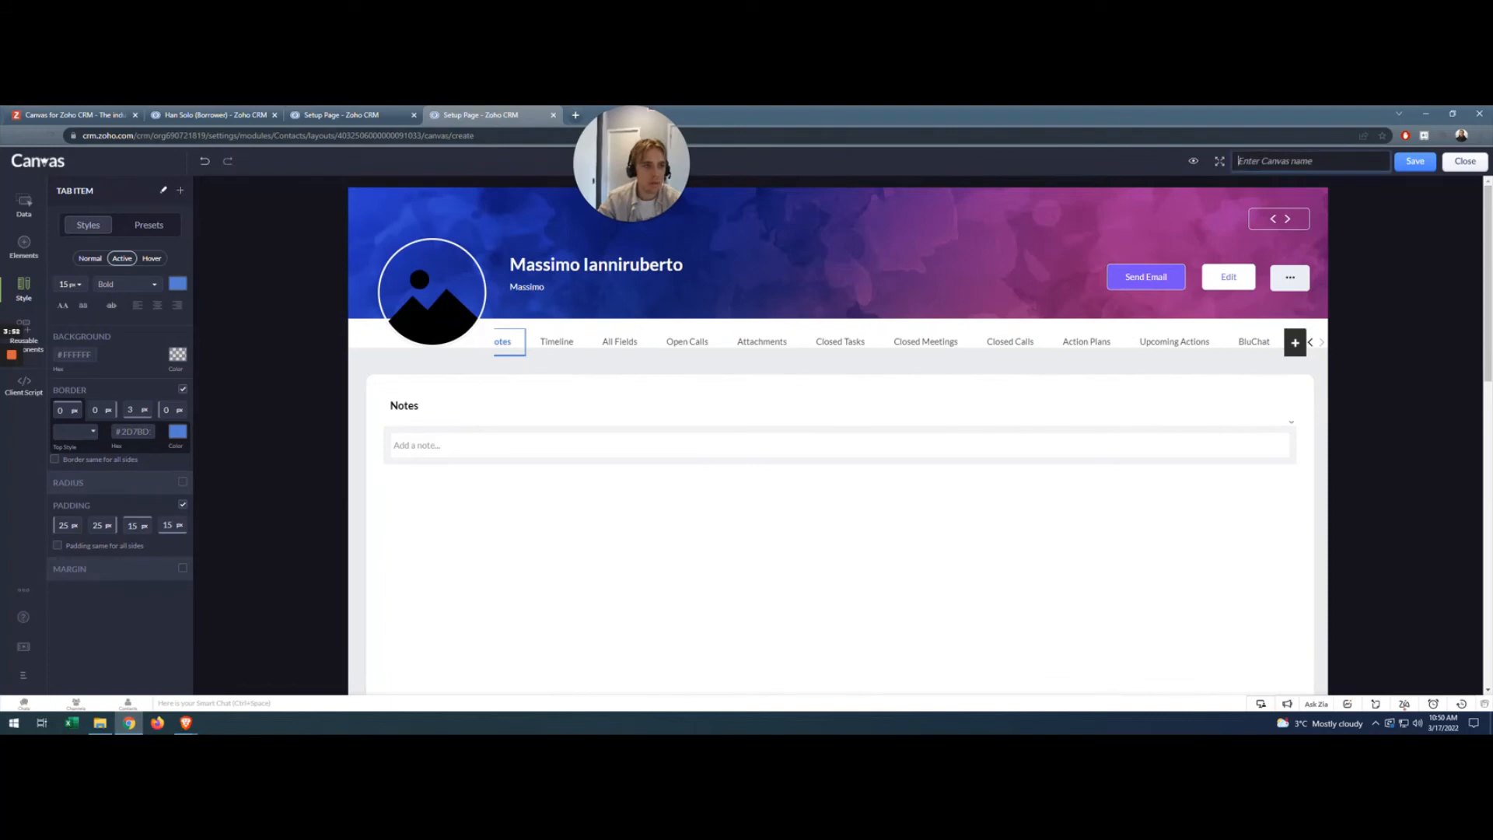
{"action": "type", "text": "Standard Canvas"}
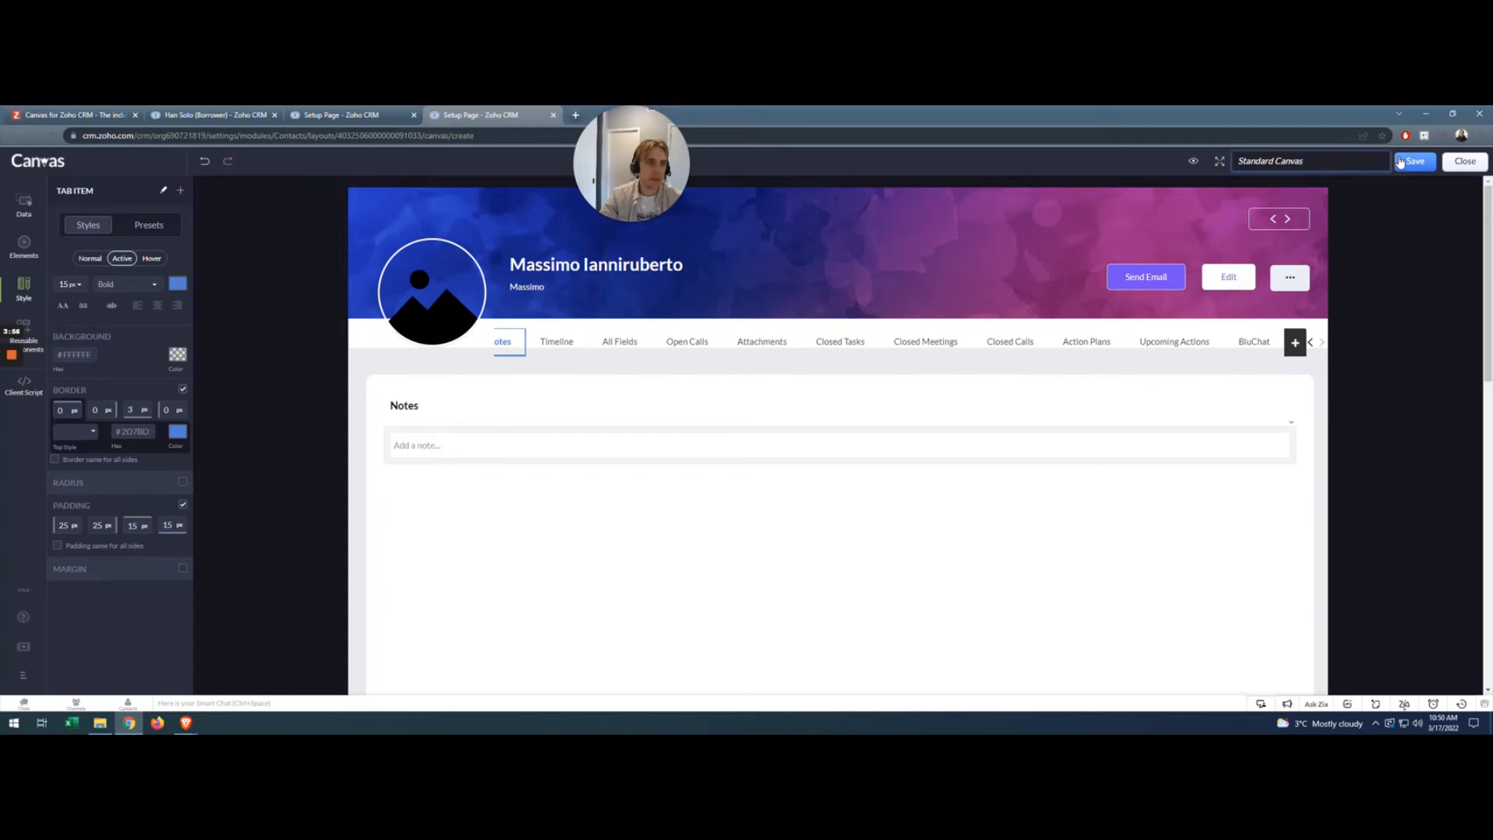
{"action": "left_click", "coordinate": [1399, 162]}
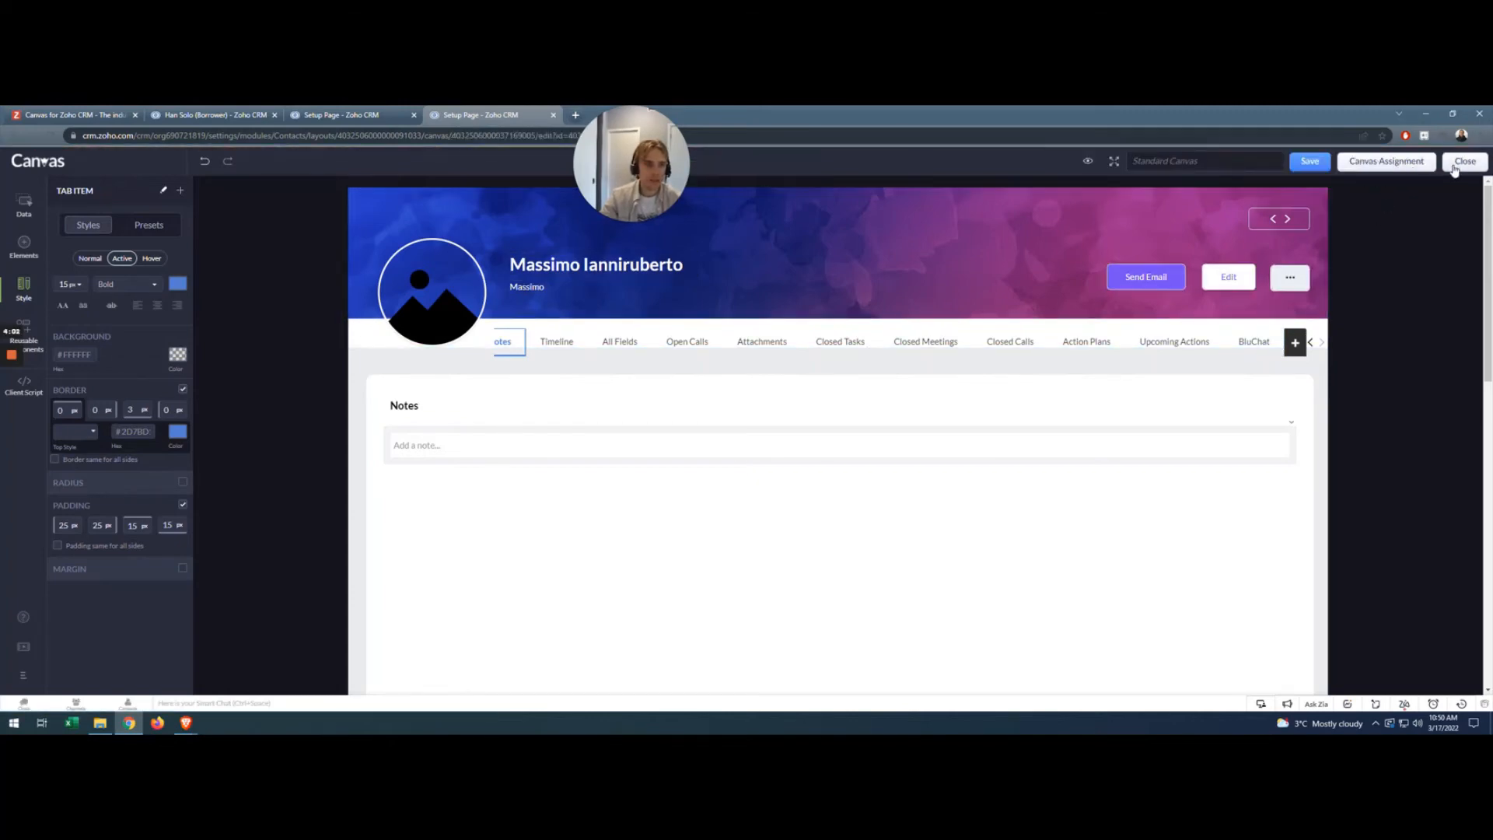
{"action": "left_click", "coordinate": [1463, 162]}
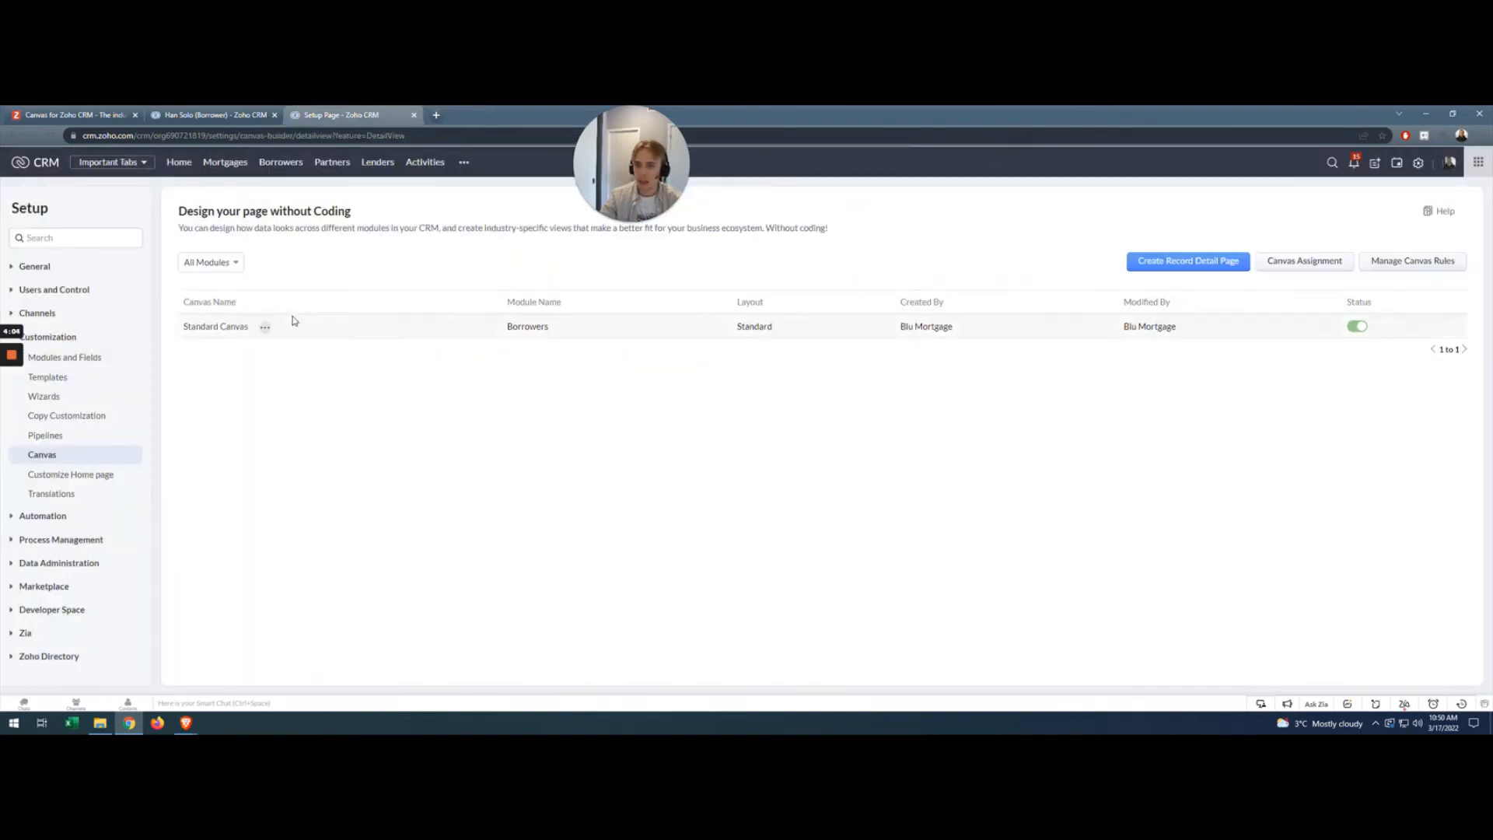
Step: Return to the open borrower record, reload it and switch its record detail page view to Standard Canvas
{"action": "left_click", "coordinate": [235, 116]}
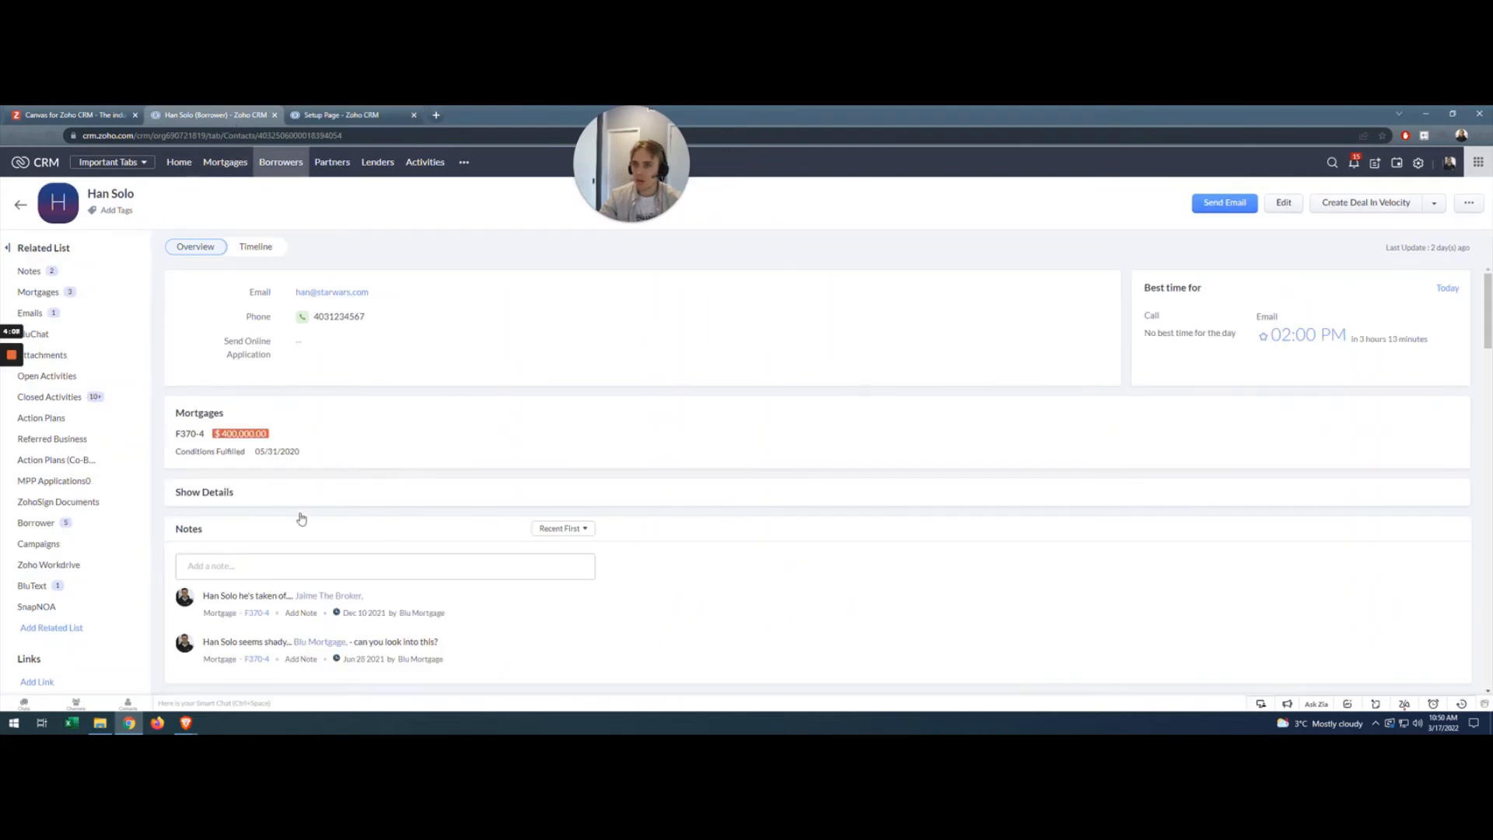
{"action": "left_click", "coordinate": [51, 137]}
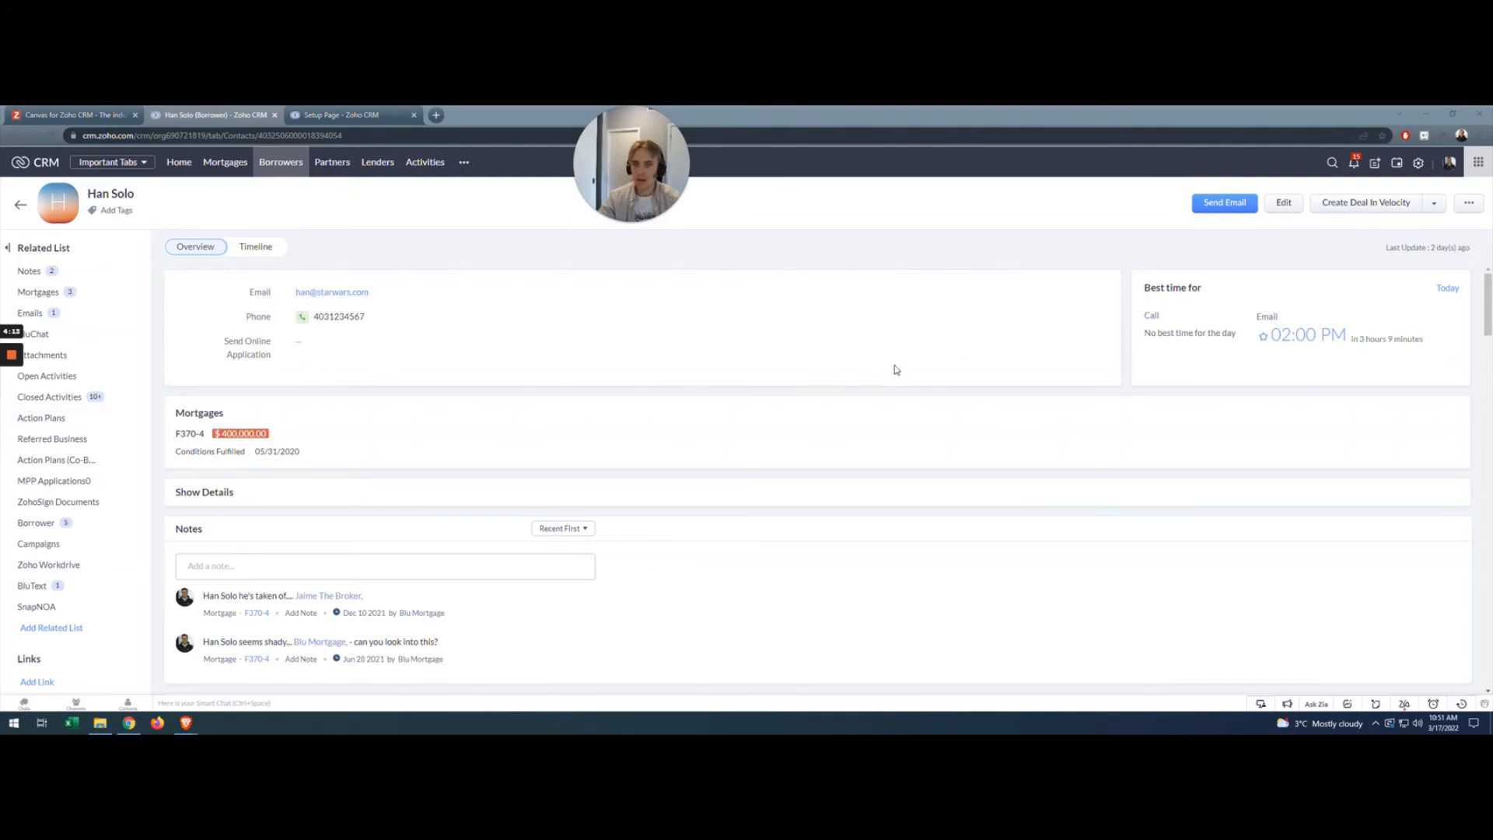
{"action": "scroll", "coordinate": [897, 370], "scroll_direction": "down", "scroll_amount": 15}
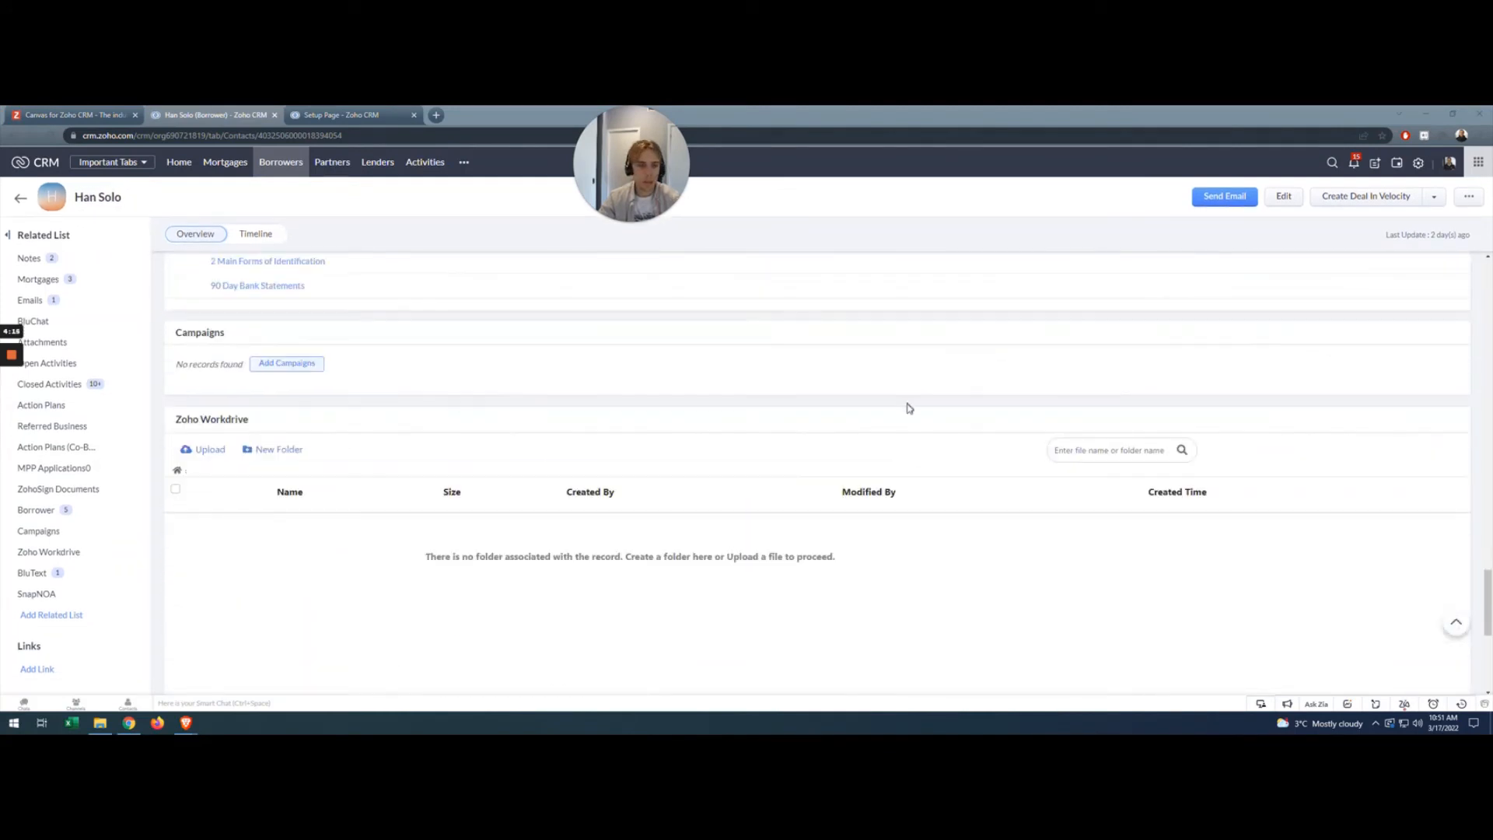
{"action": "left_click", "coordinate": [1264, 671]}
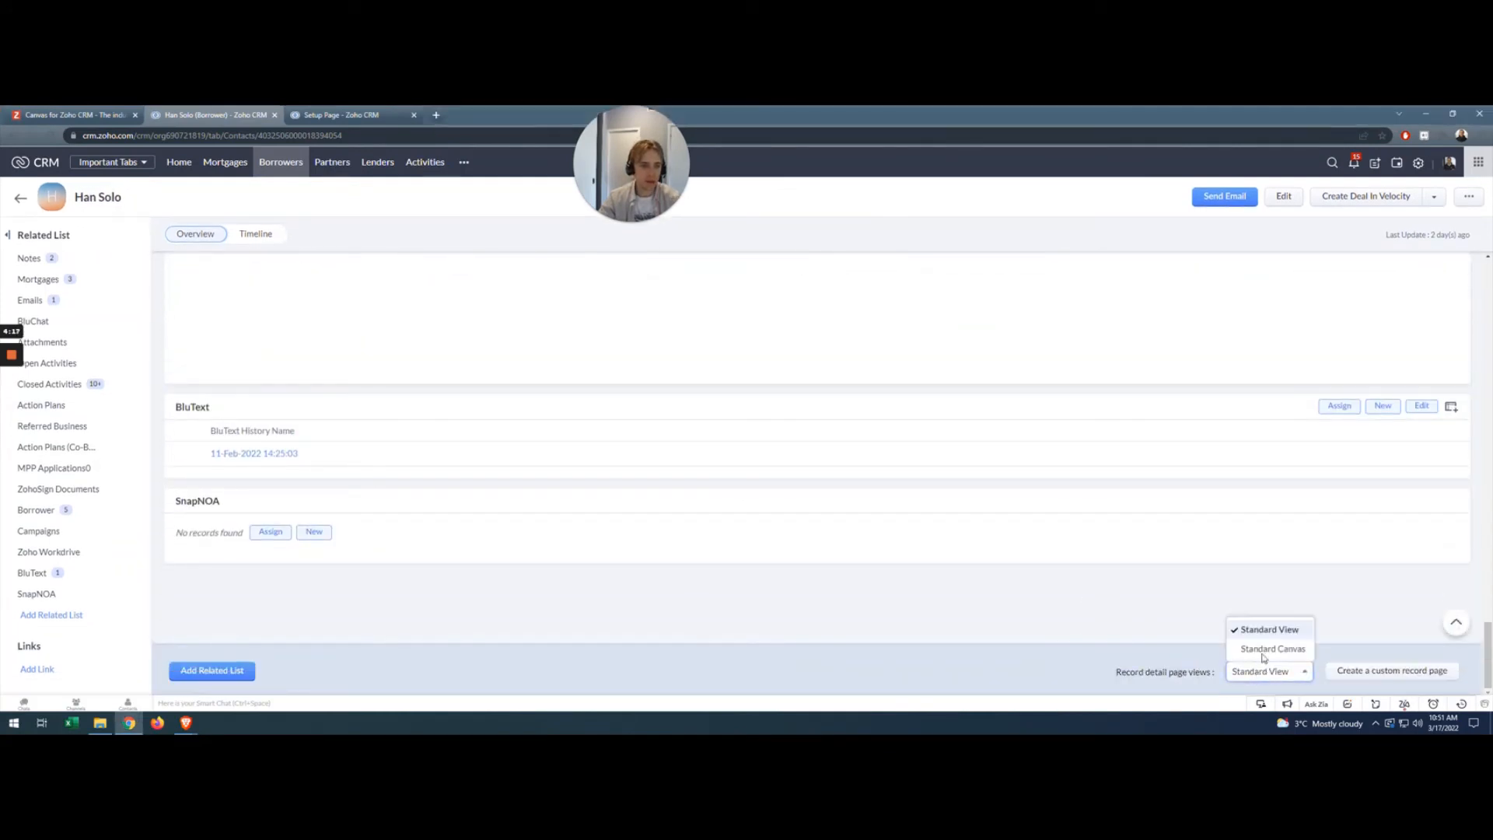
{"action": "left_click", "coordinate": [1264, 653]}
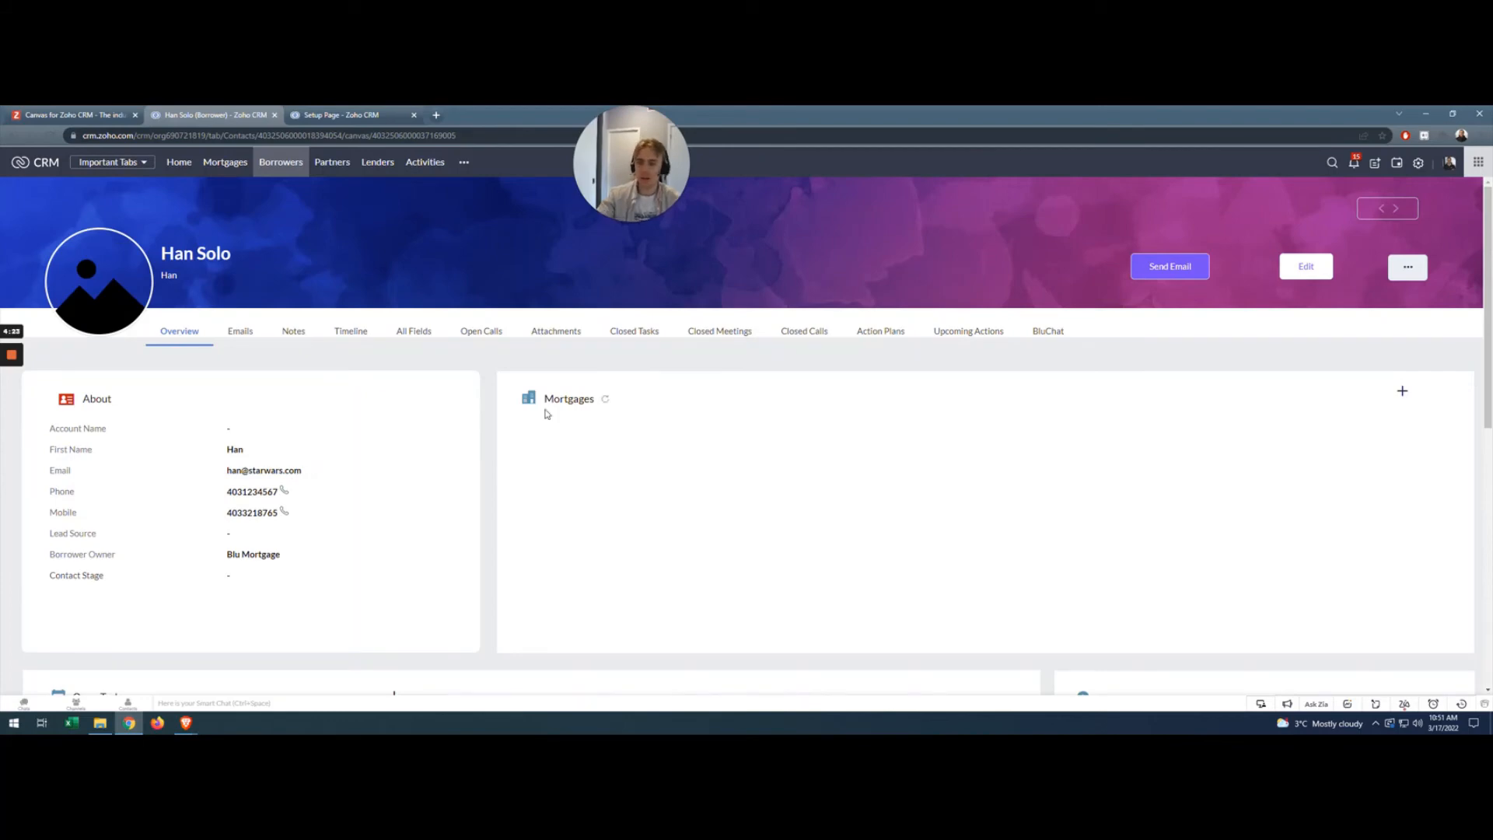
Step: View the borrower's Emails and Notes tabs in the new layout, and return to Overview
{"action": "mouse_move", "coordinate": [7, 387]}
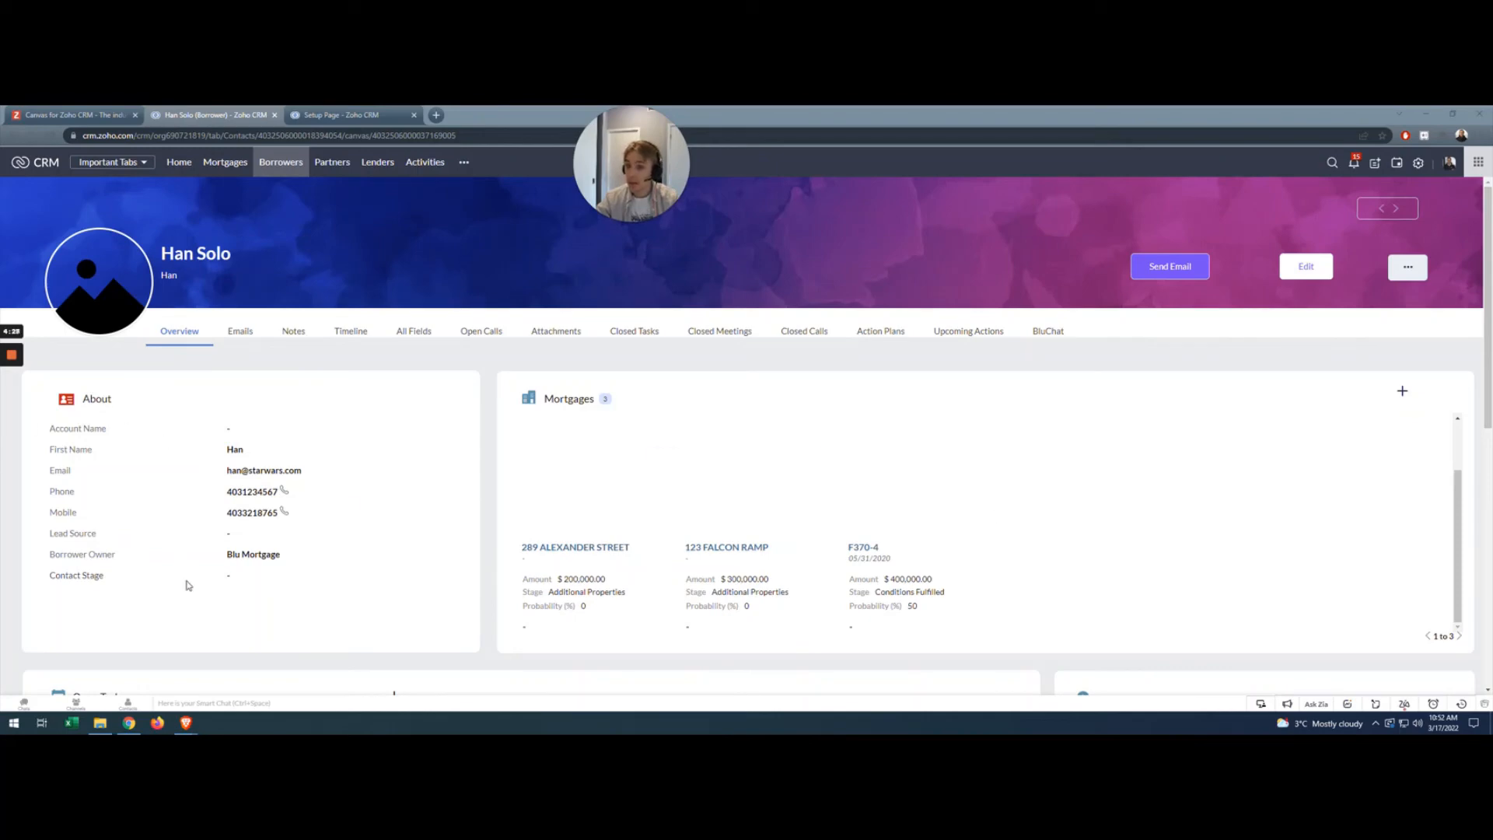
{"action": "left_click", "coordinate": [240, 331]}
{"action": "left_click", "coordinate": [289, 332]}
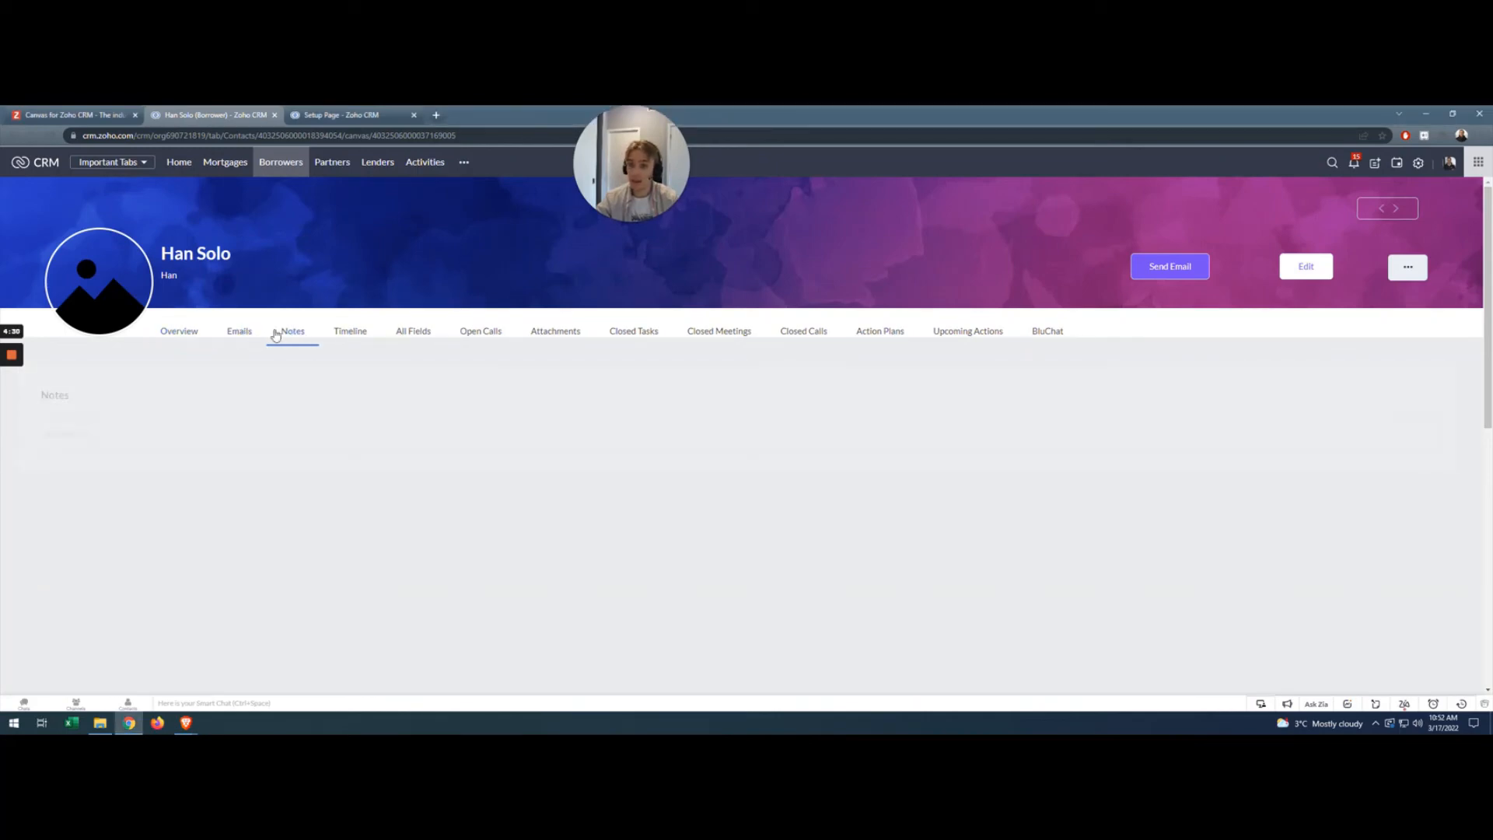
{"action": "left_click", "coordinate": [177, 342]}
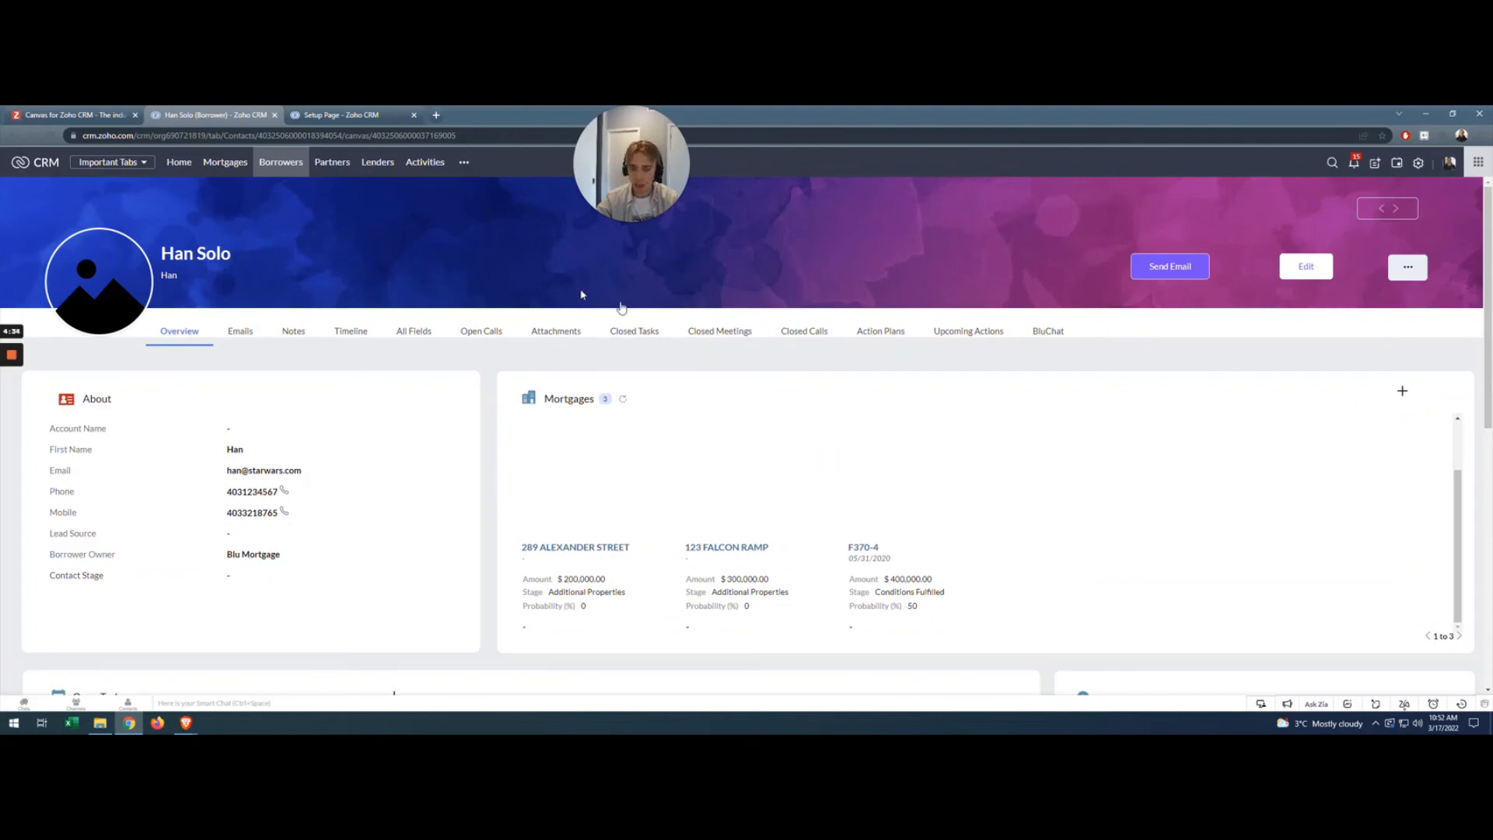
Step: Turn Fit to Screen off for the record detail page and turn it back on
{"action": "scroll", "coordinate": [1009, 483], "scroll_direction": "down", "scroll_amount": 10}
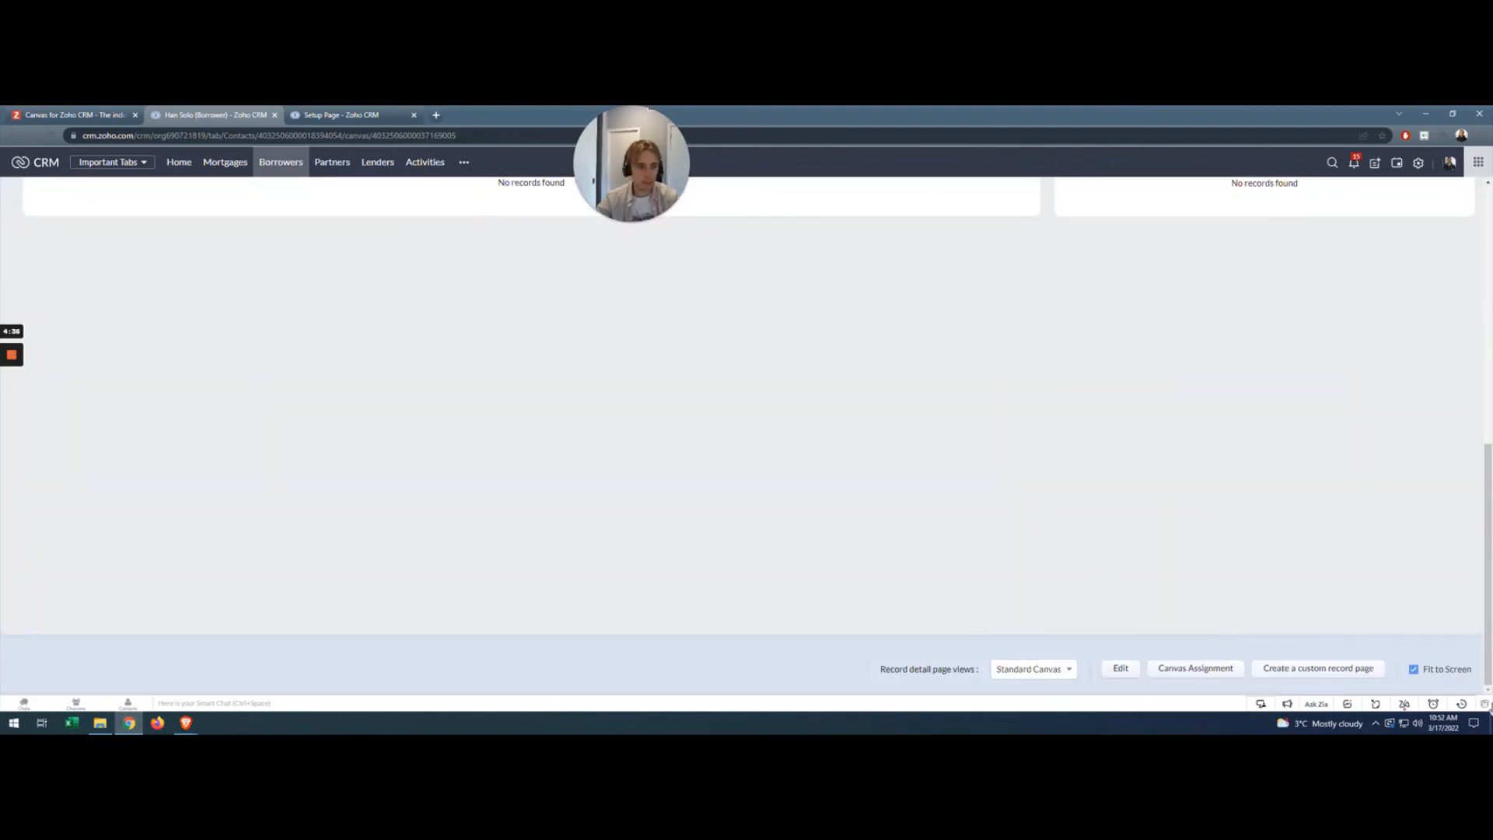
{"action": "left_click", "coordinate": [1414, 669]}
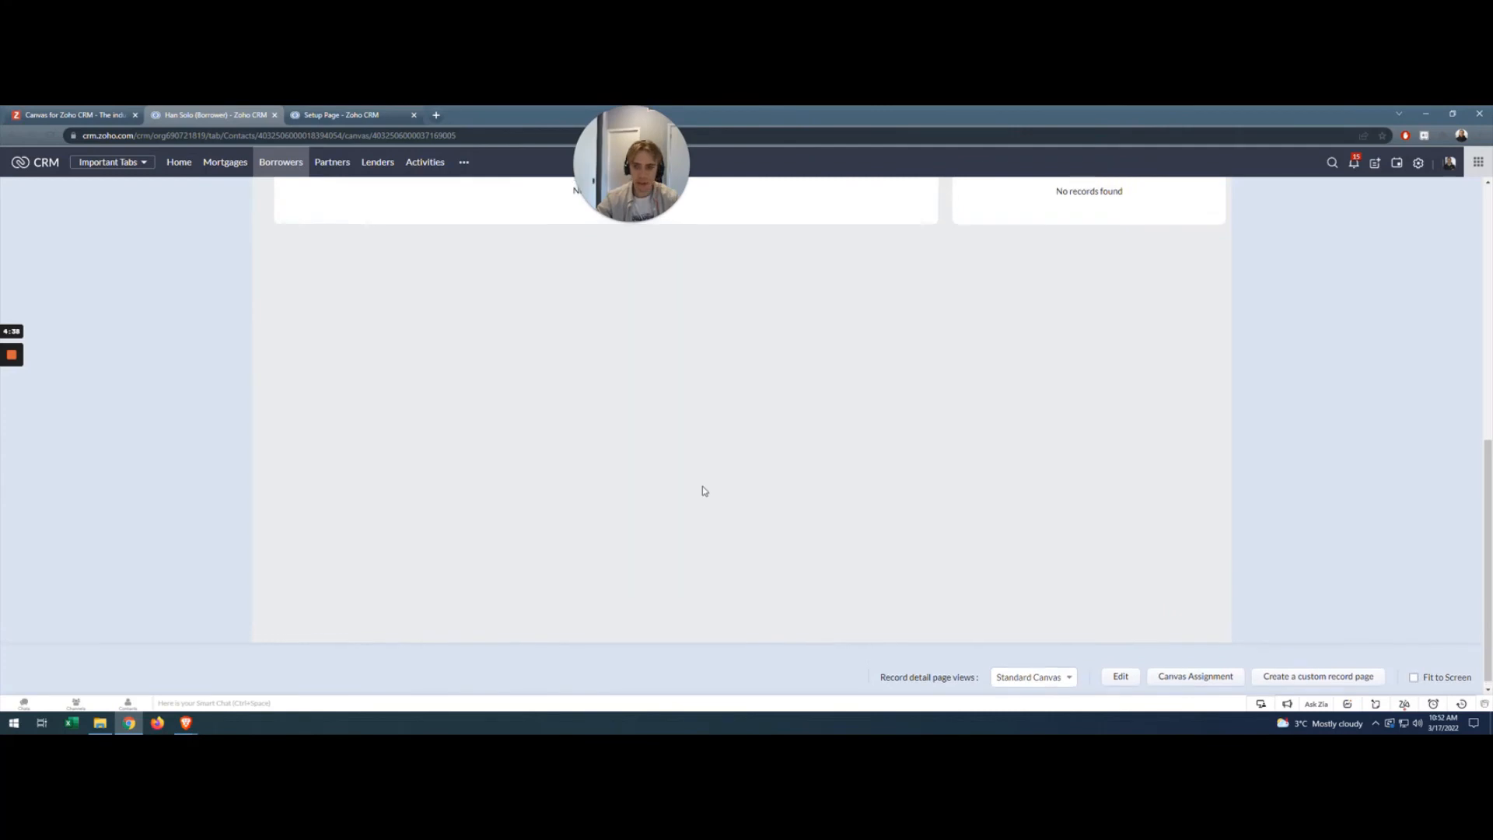
{"action": "scroll", "coordinate": [608, 459], "scroll_direction": "down", "scroll_amount": 10}
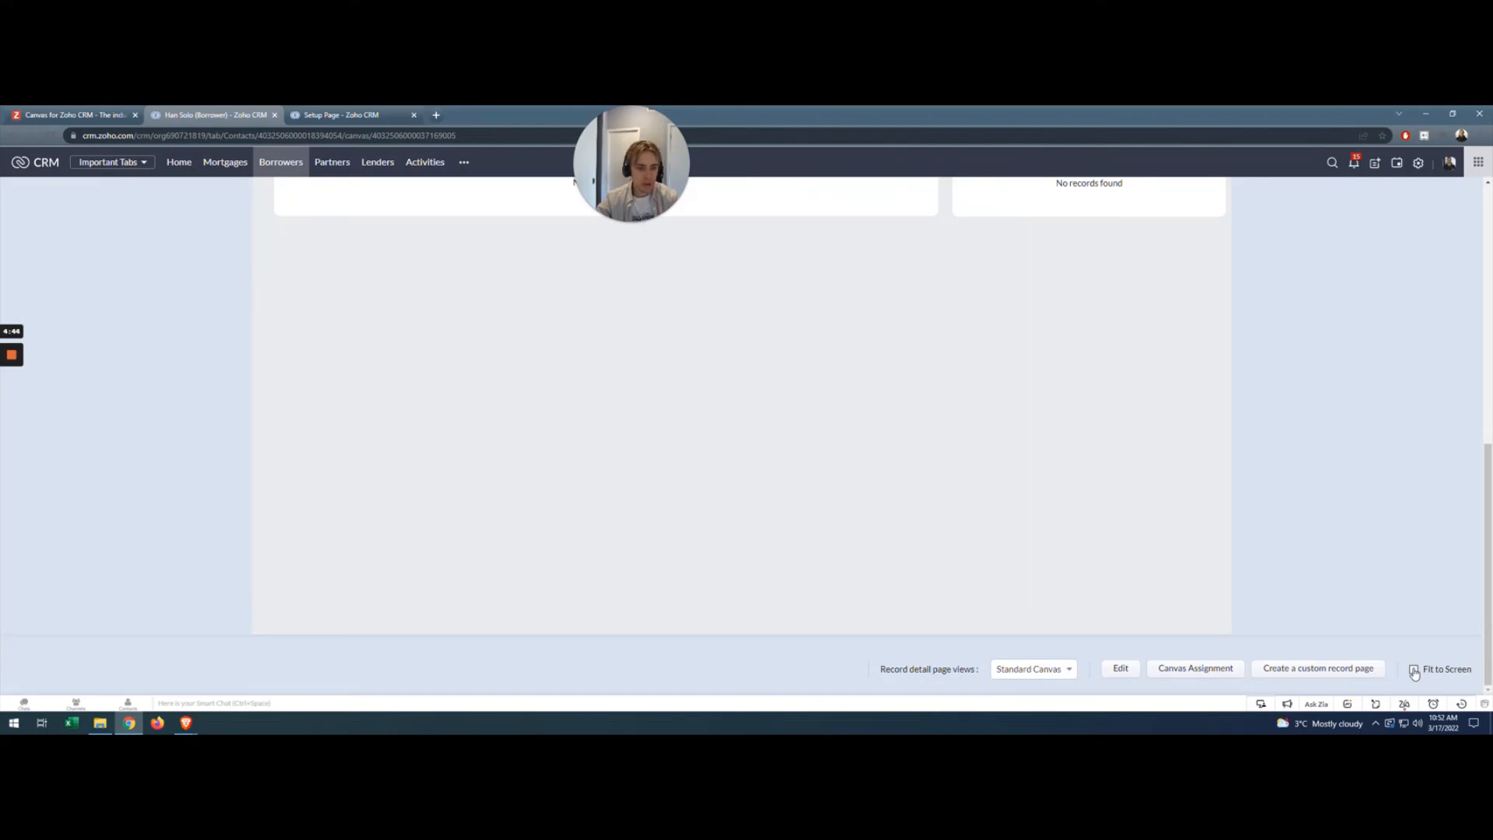
{"action": "left_click", "coordinate": [1414, 670]}
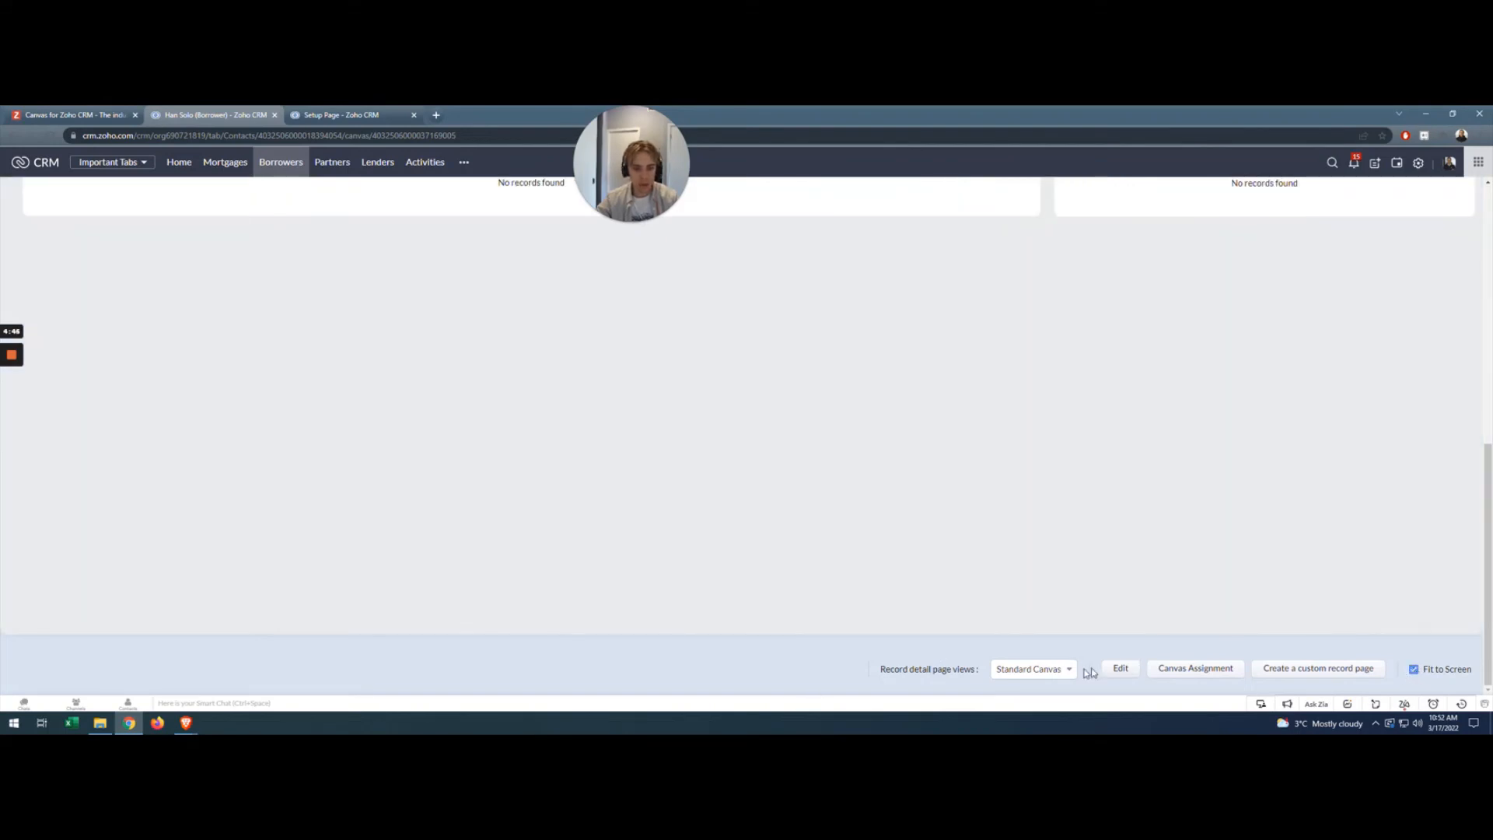
Step: Open Standard Canvas for editing from the record page, and go back to the borrower record's overview
{"action": "left_click", "coordinate": [1057, 675]}
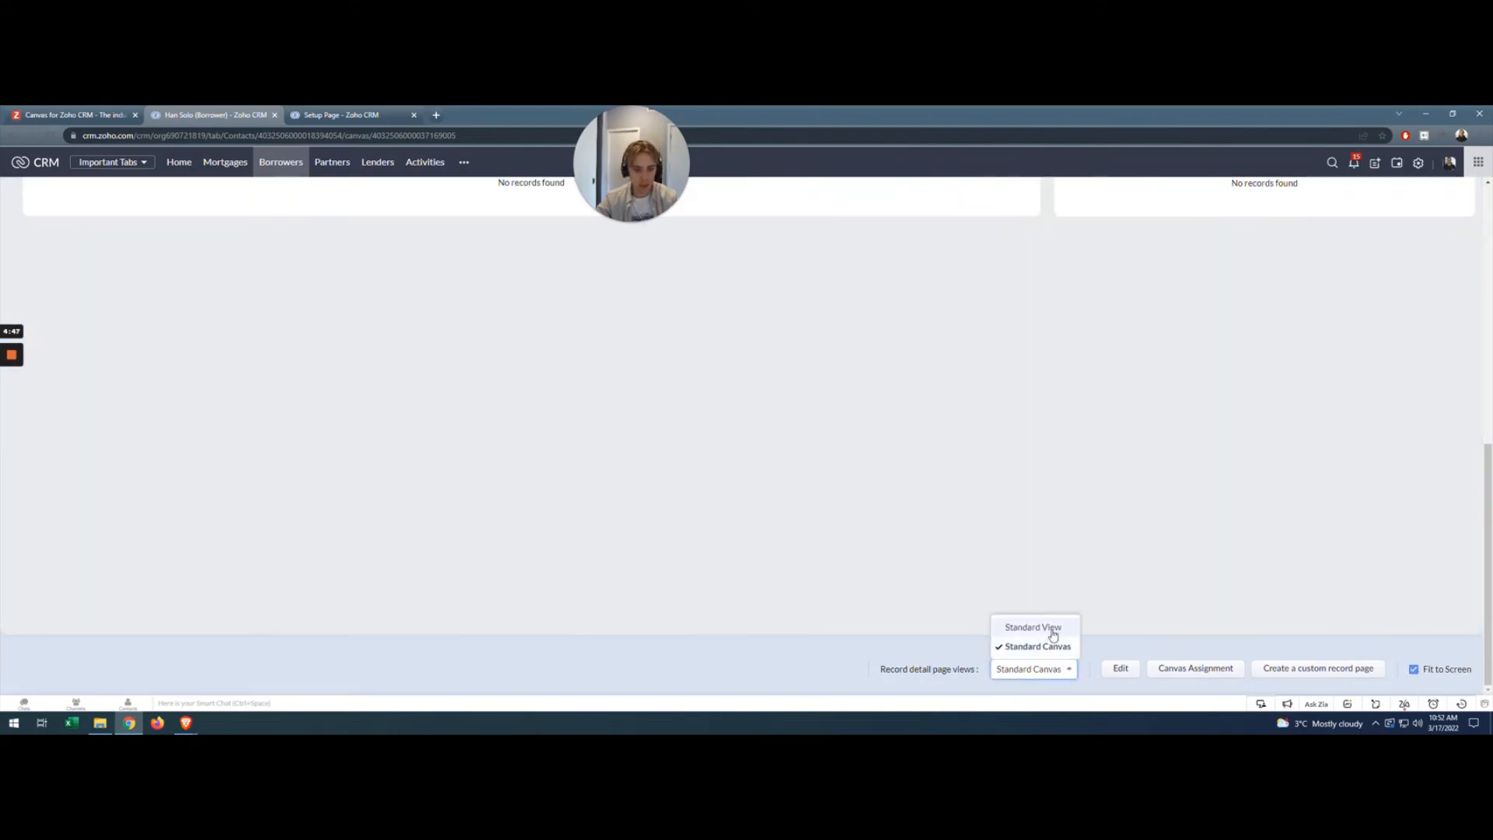
{"action": "left_click", "coordinate": [1120, 671]}
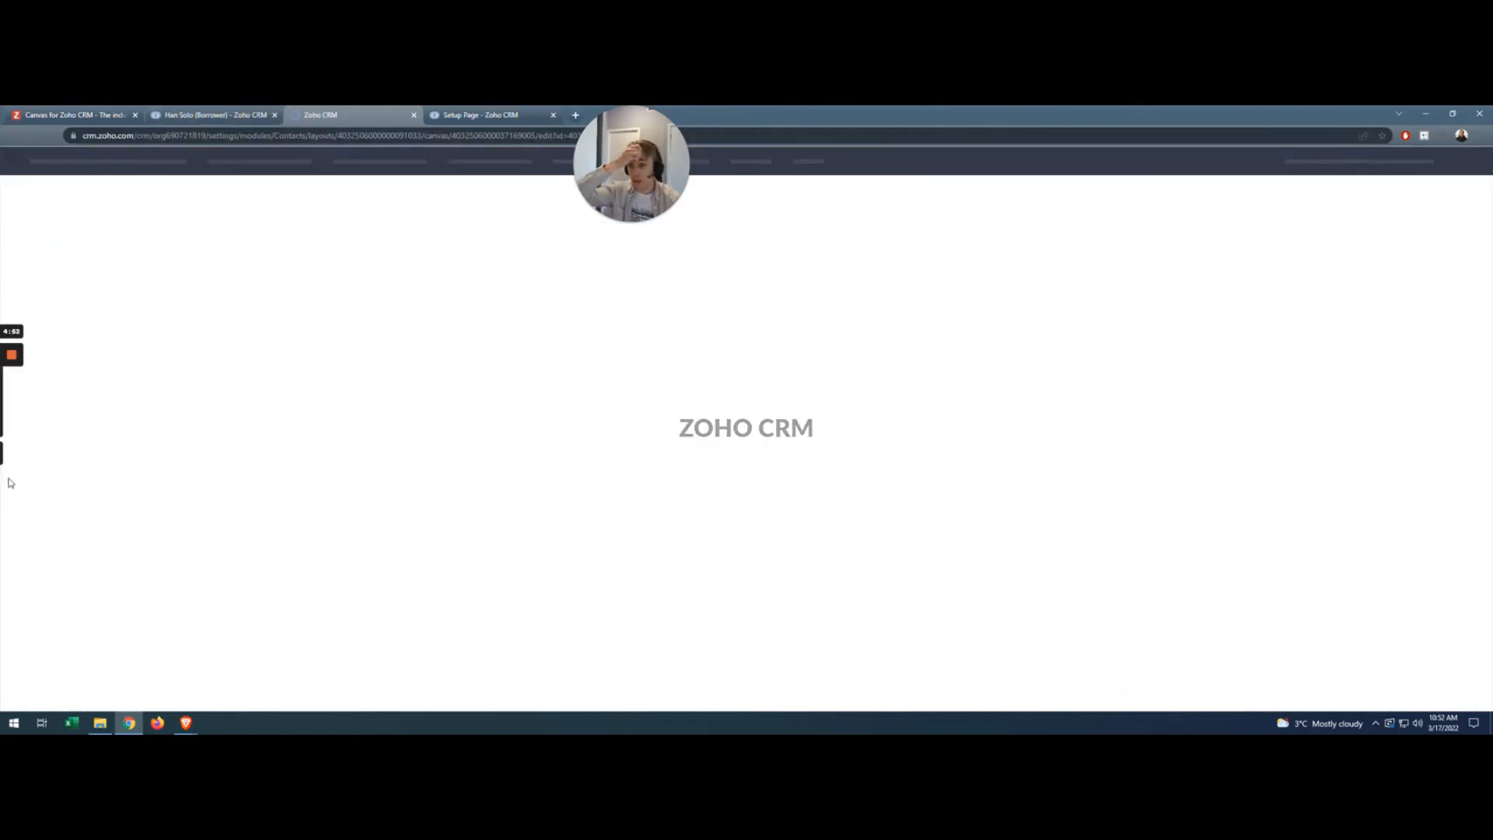
{"action": "mouse_move", "coordinate": [15, 406]}
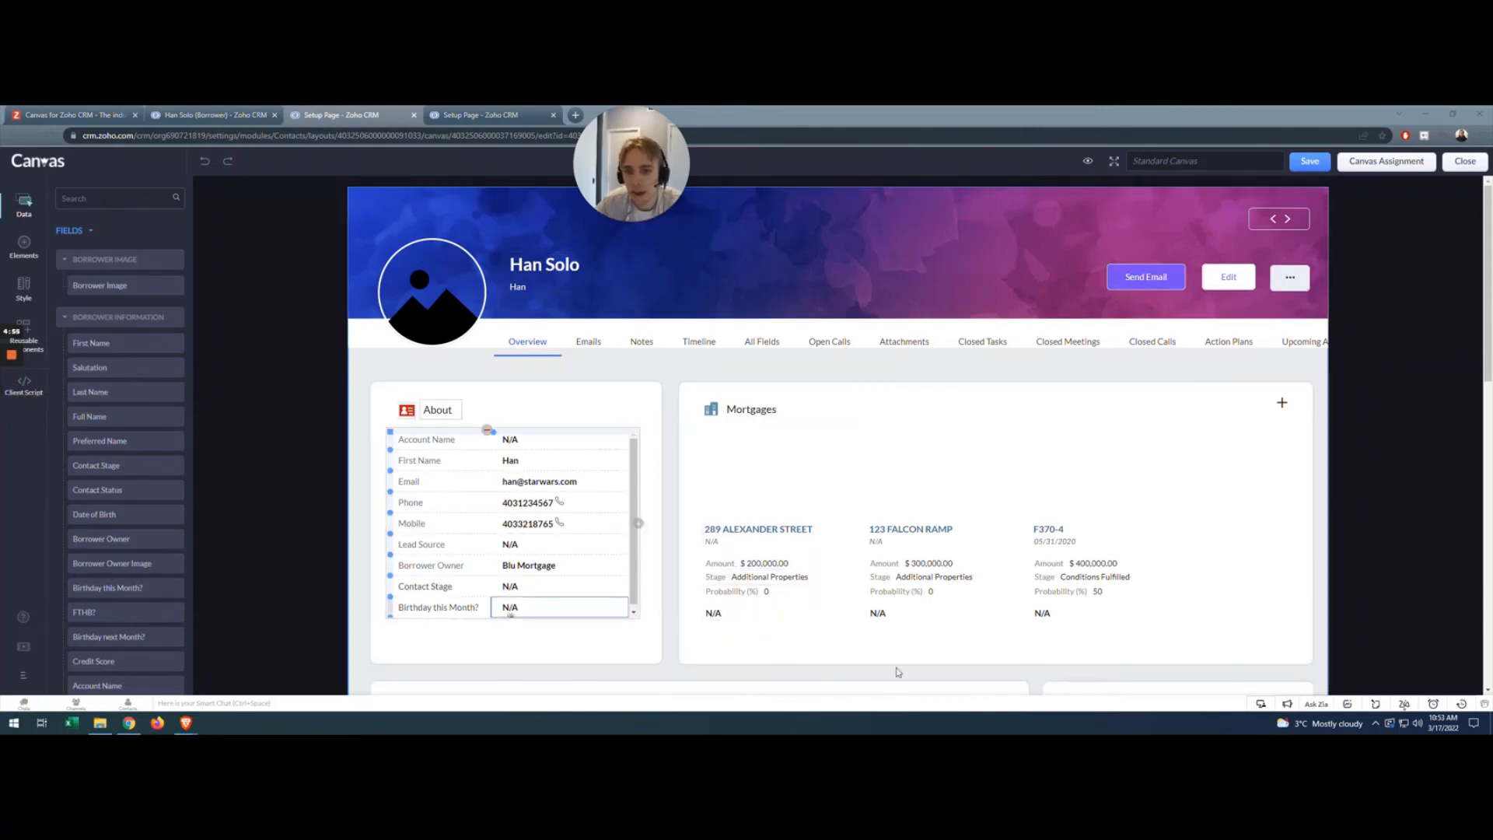
{"action": "left_click", "coordinate": [195, 117]}
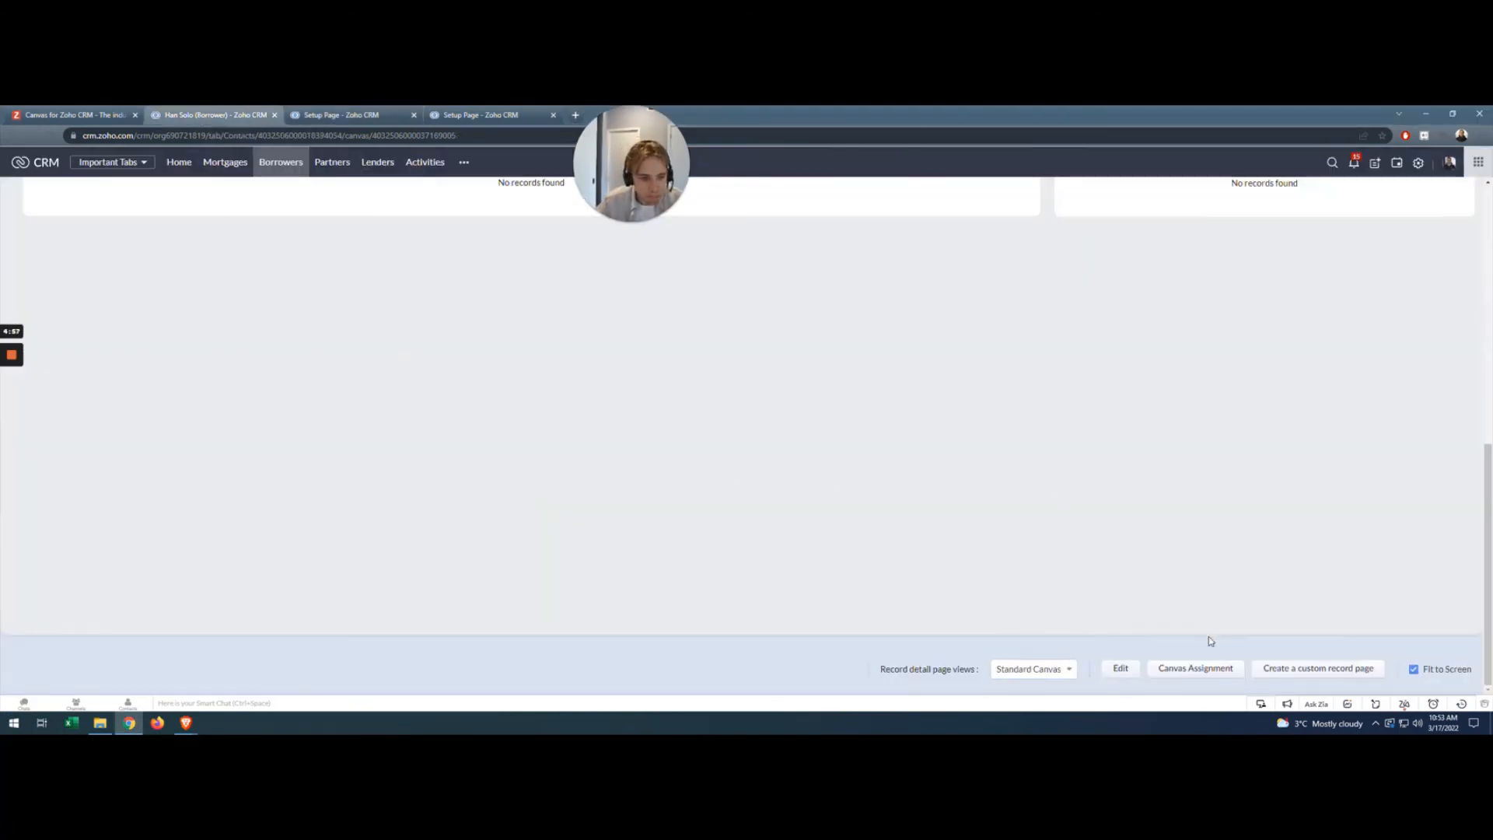
{"action": "scroll", "coordinate": [1244, 638], "scroll_direction": "up", "scroll_amount": 8}
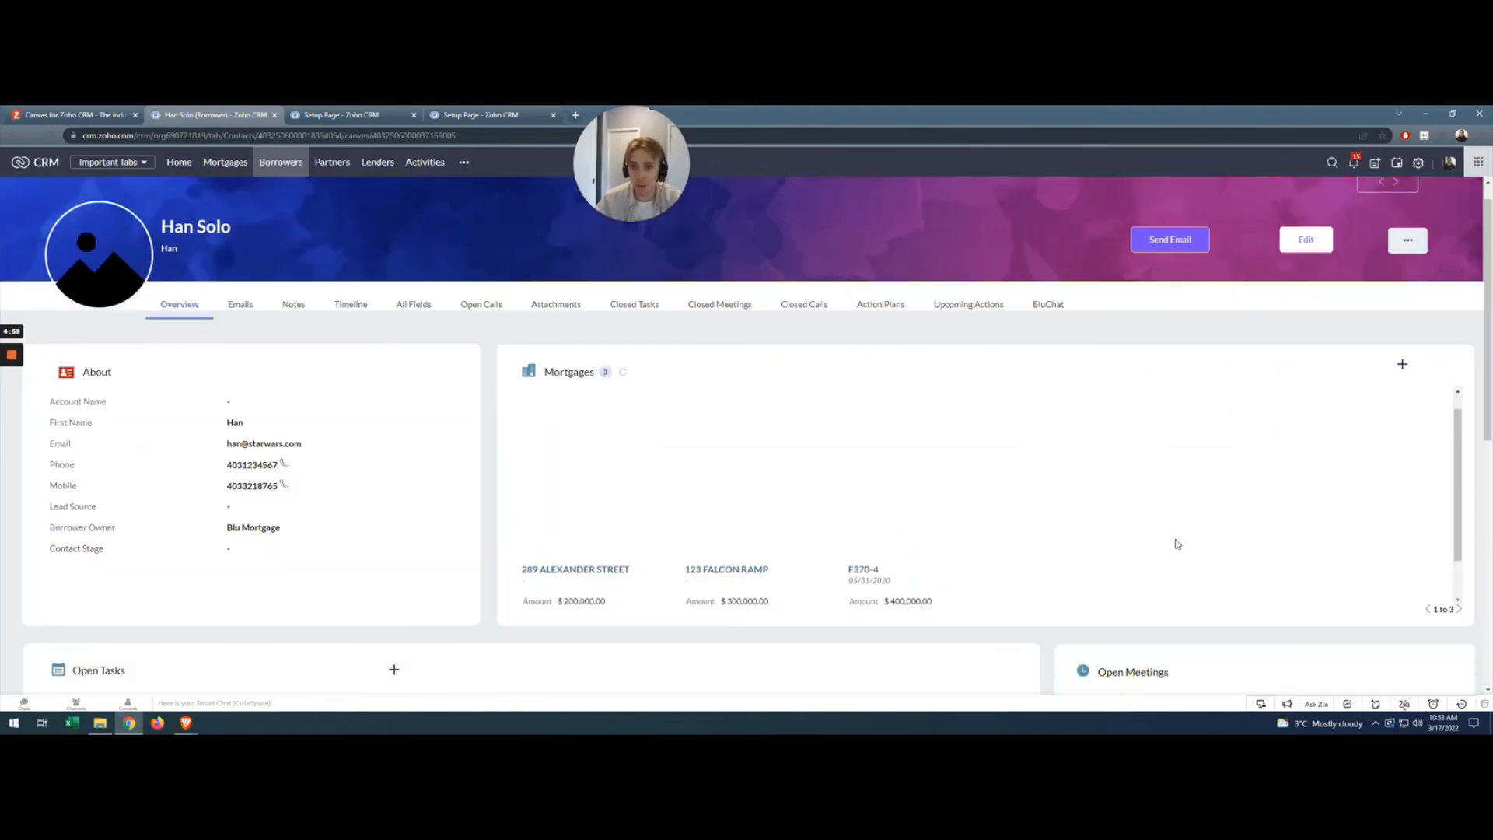
Step: Open the borrower's edit form, look through its field sections and cancel out of it
{"action": "left_click", "coordinate": [1310, 242]}
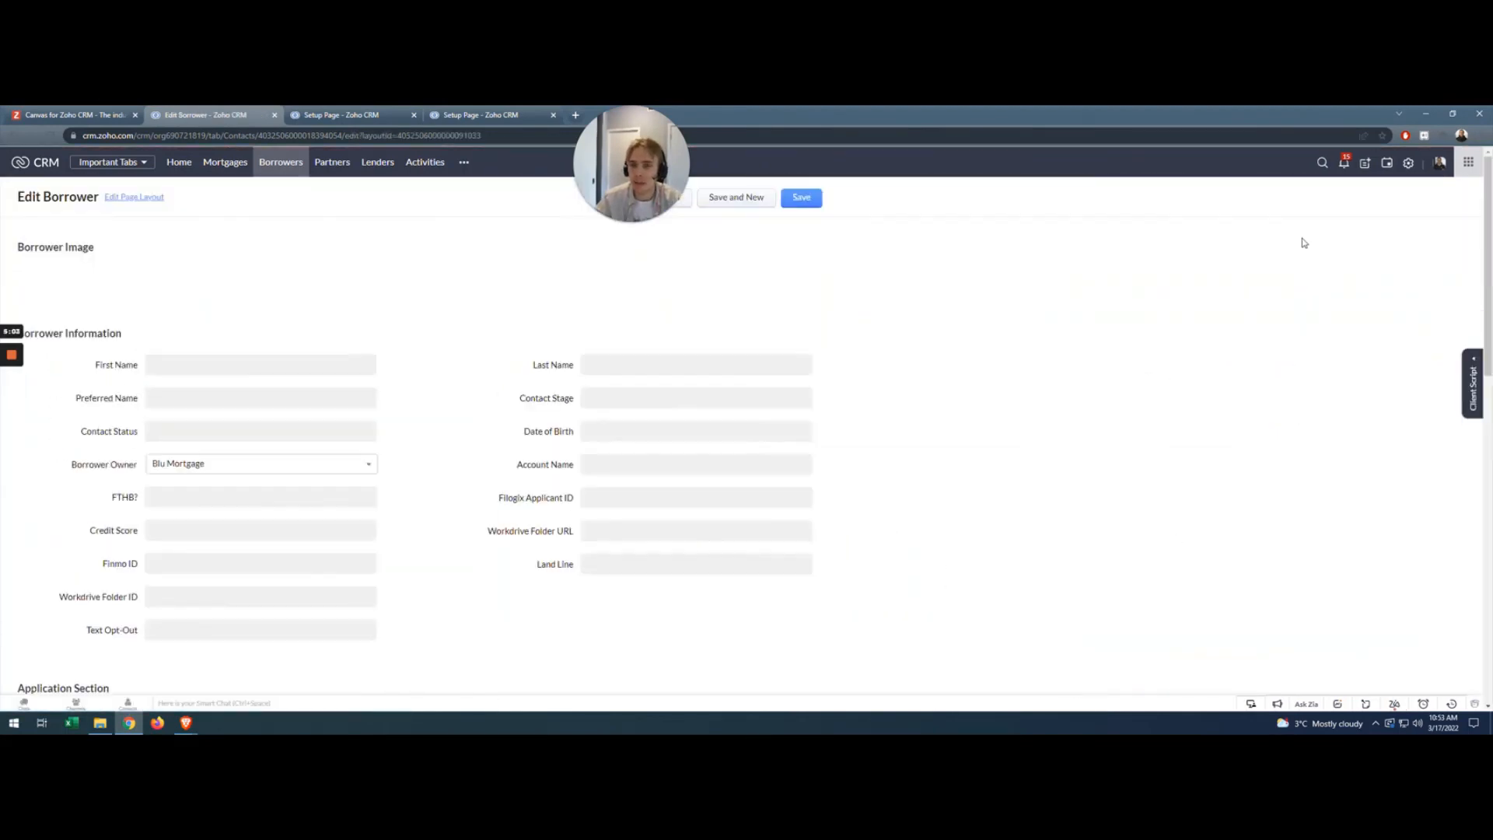
{"action": "scroll", "coordinate": [514, 607], "scroll_direction": "down", "scroll_amount": 5}
{"action": "scroll", "coordinate": [407, 516], "scroll_direction": "down", "scroll_amount": 4}
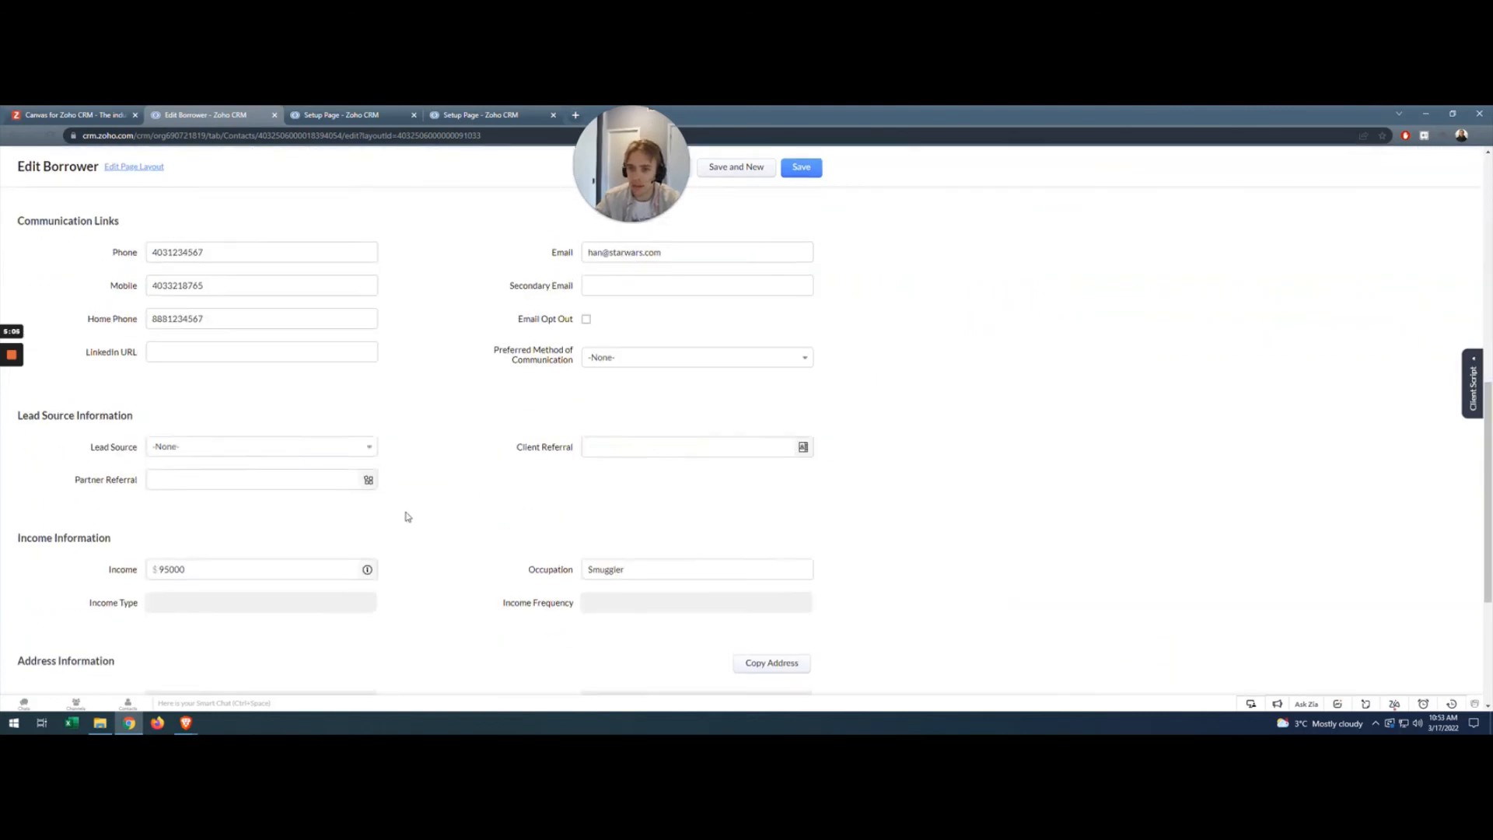
{"action": "scroll", "coordinate": [614, 321], "scroll_direction": "up", "scroll_amount": 8}
{"action": "left_click_drag", "start_coordinate": [632, 164], "coordinate": [534, 164]}
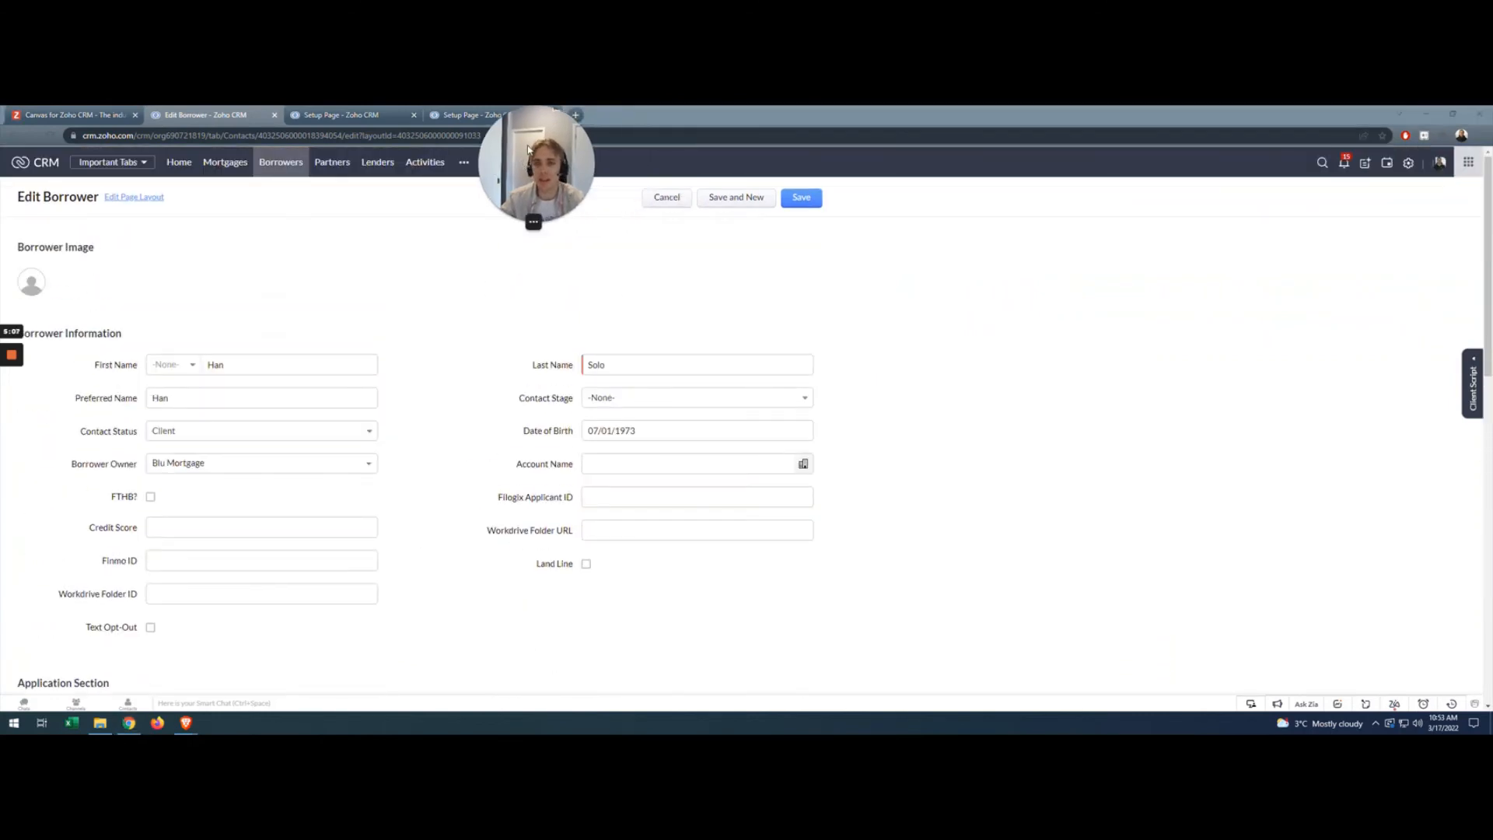
{"action": "left_click", "coordinate": [666, 197]}
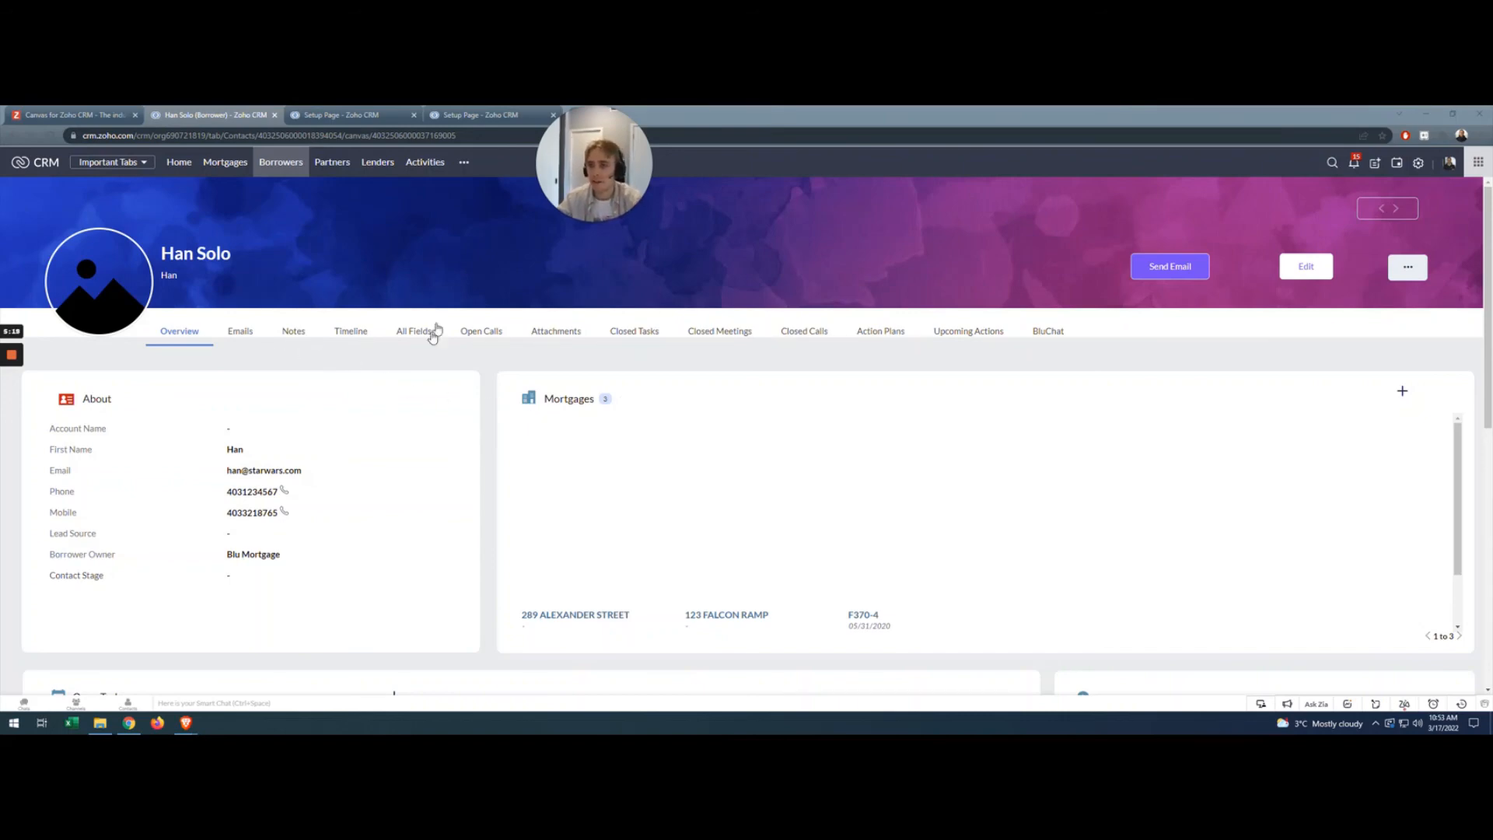
{"action": "left_click", "coordinate": [12, 356]}
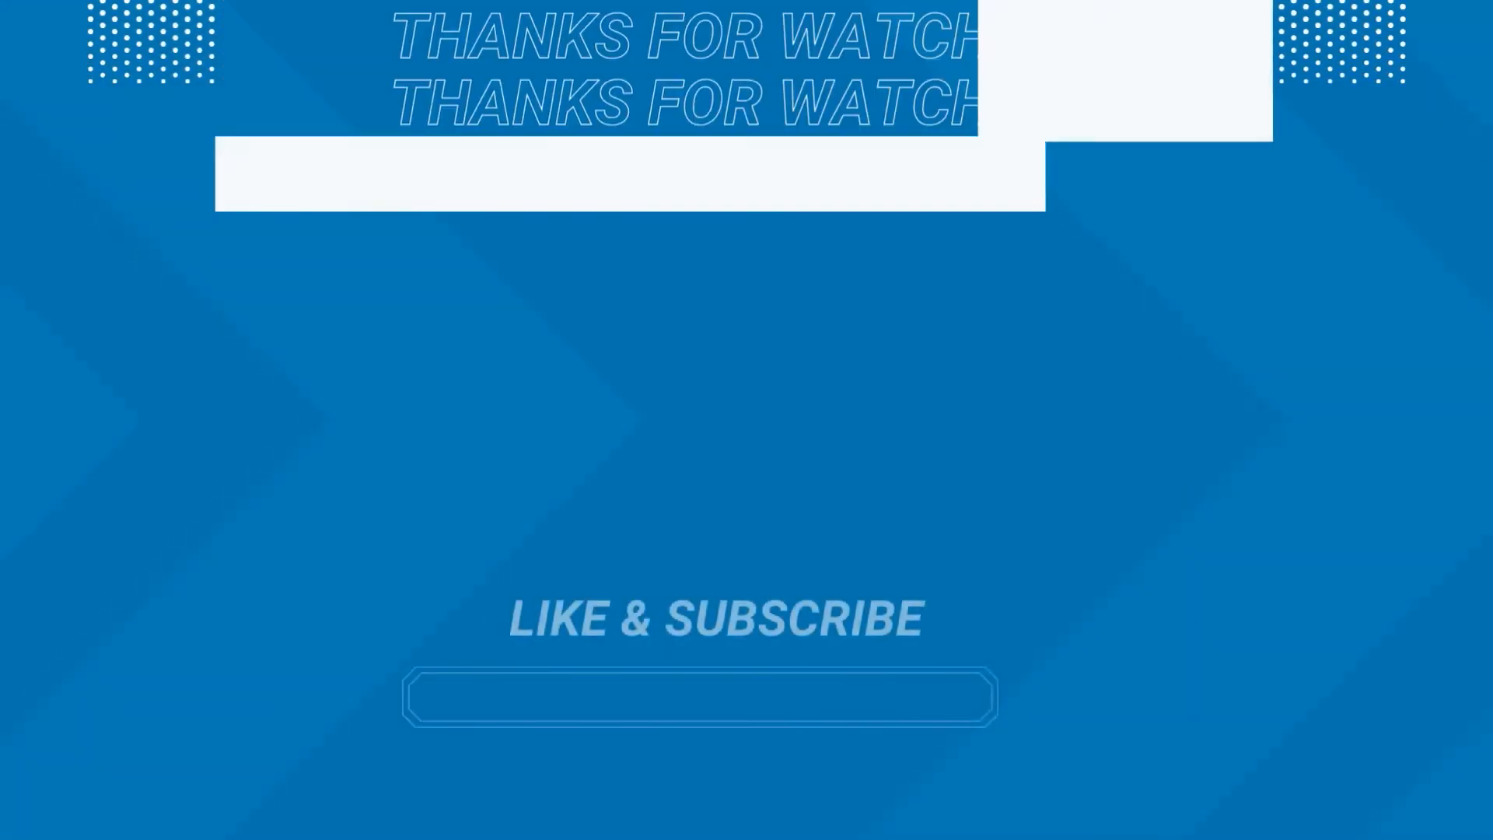